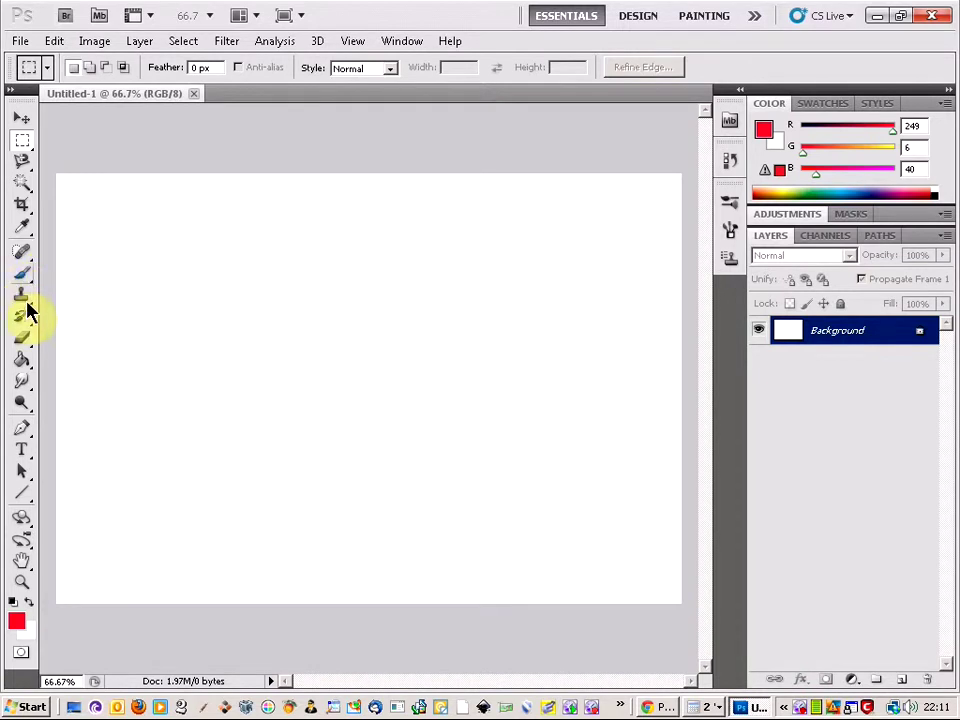
# Draw a four-point wavy pen path with two crests and a dip across the canvas
pyautogui.click(24, 432)
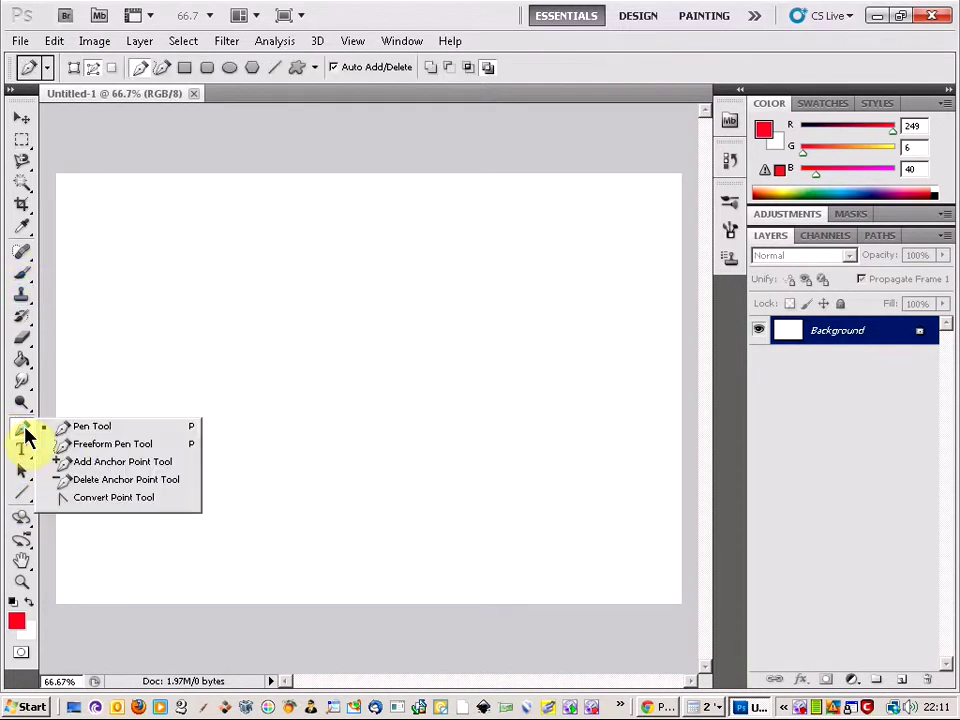
pyautogui.click(106, 434)
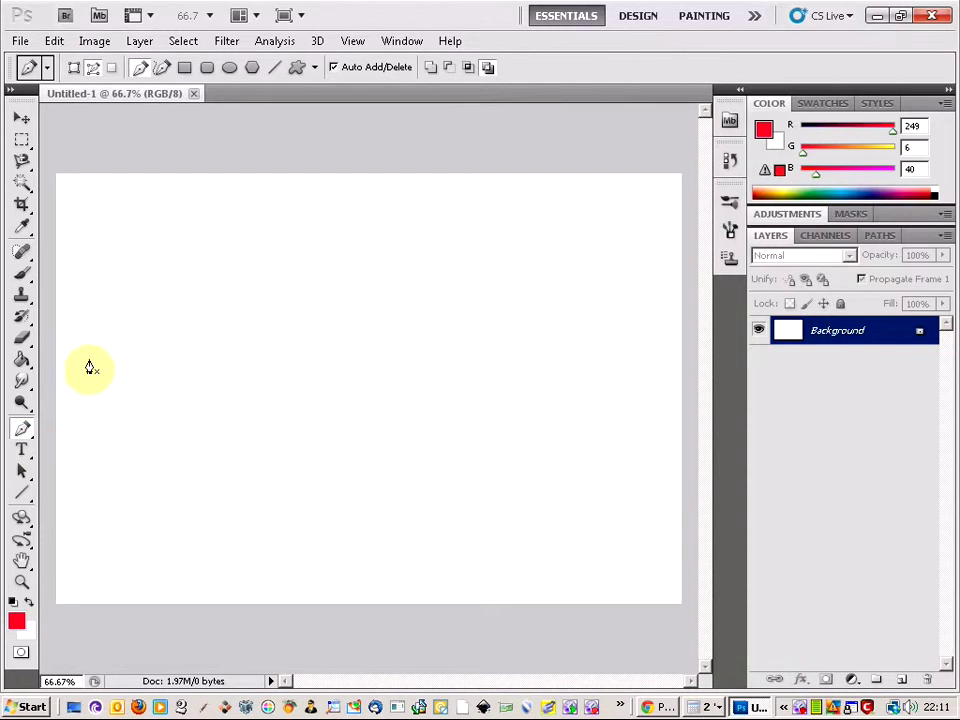
pyautogui.click(89, 361)
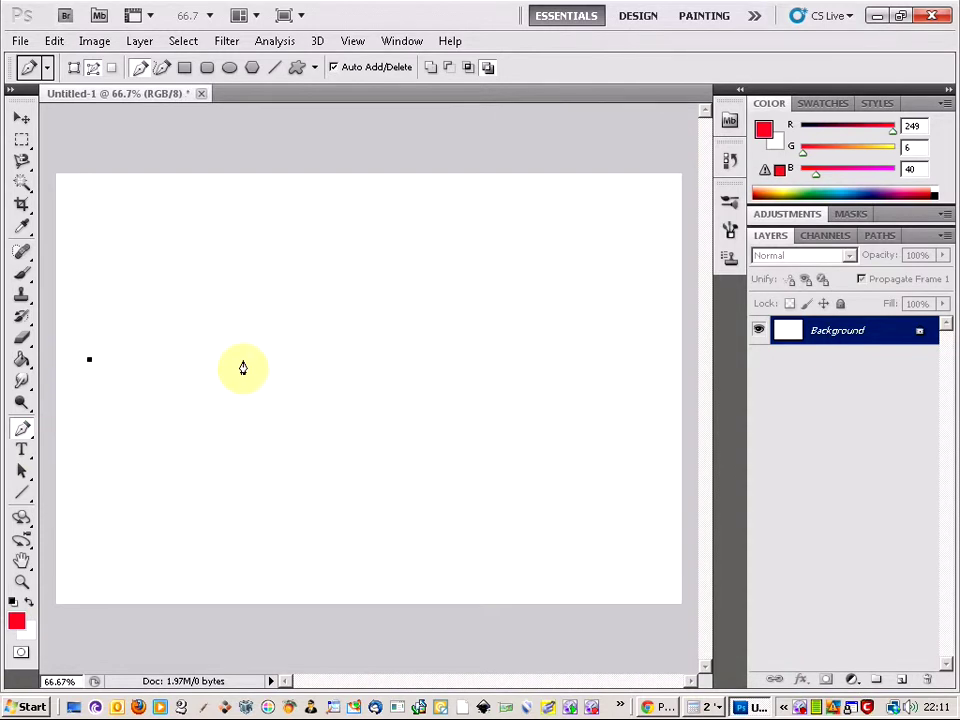
pyautogui.moveTo(243, 359); pyautogui.dragTo(321, 481)
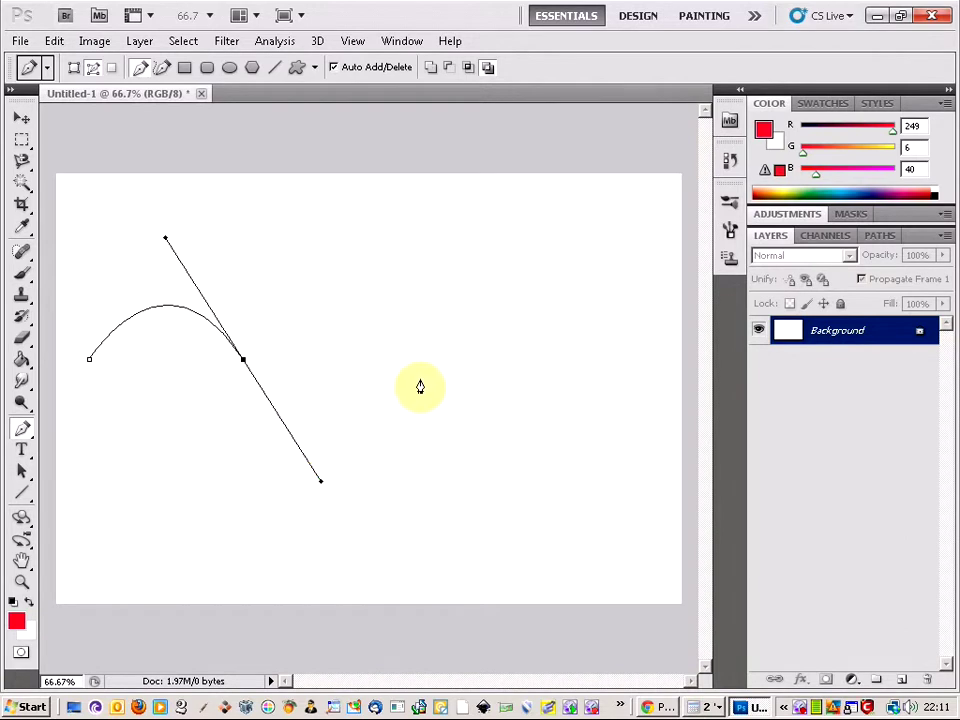
pyautogui.click(409, 368)
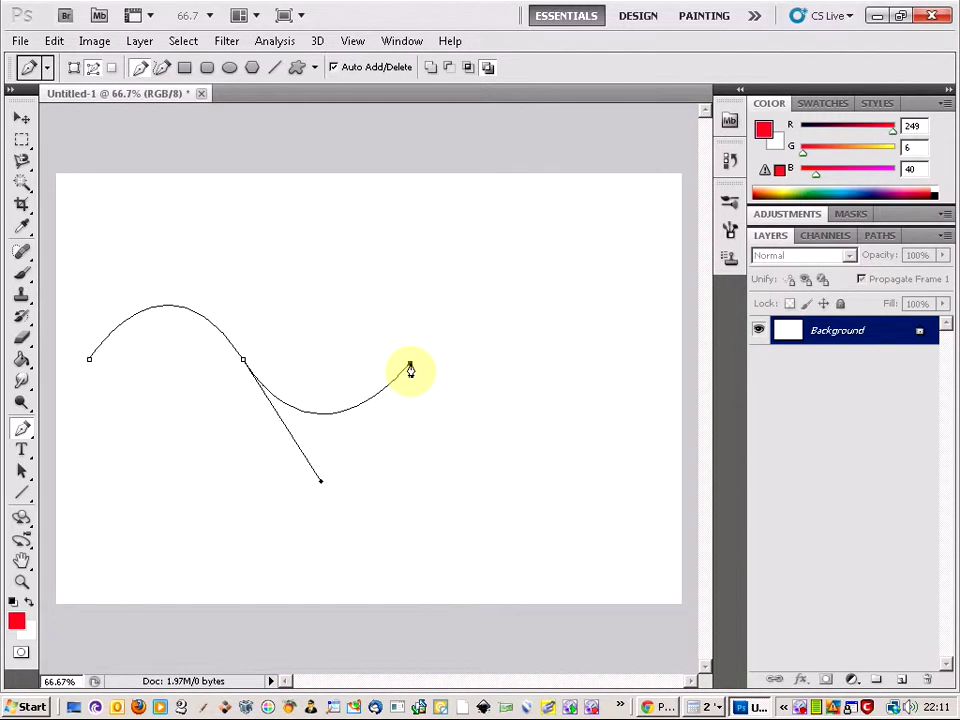
pyautogui.moveTo(566, 366); pyautogui.dragTo(637, 490)
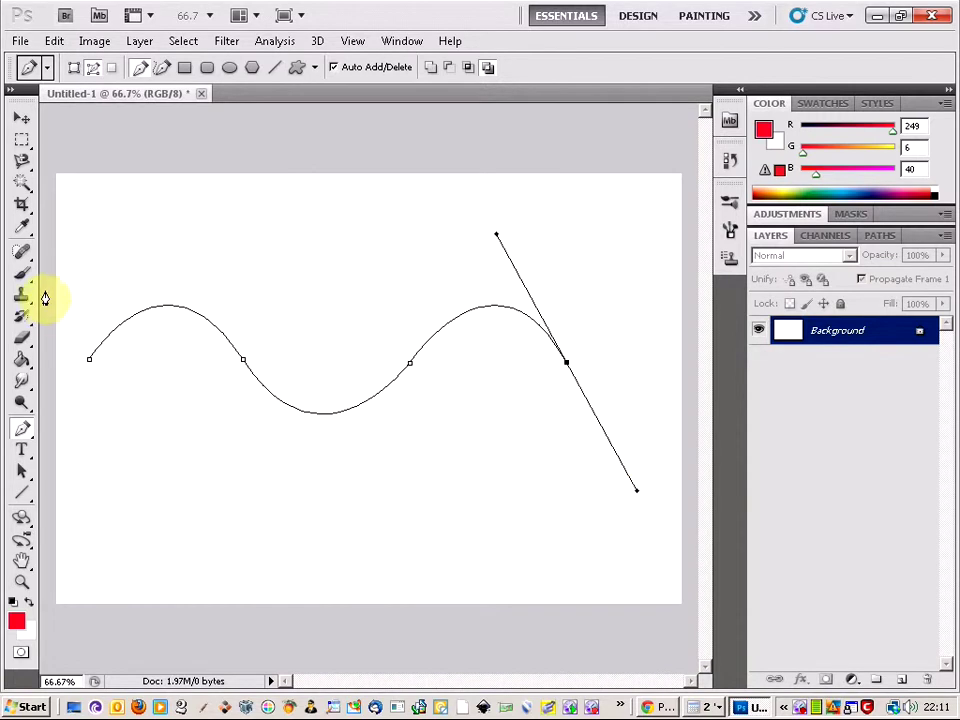
# Deselect the wavy path to hide its anchor points
pyautogui.moveTo(20, 430); pyautogui.dragTo(100, 496)
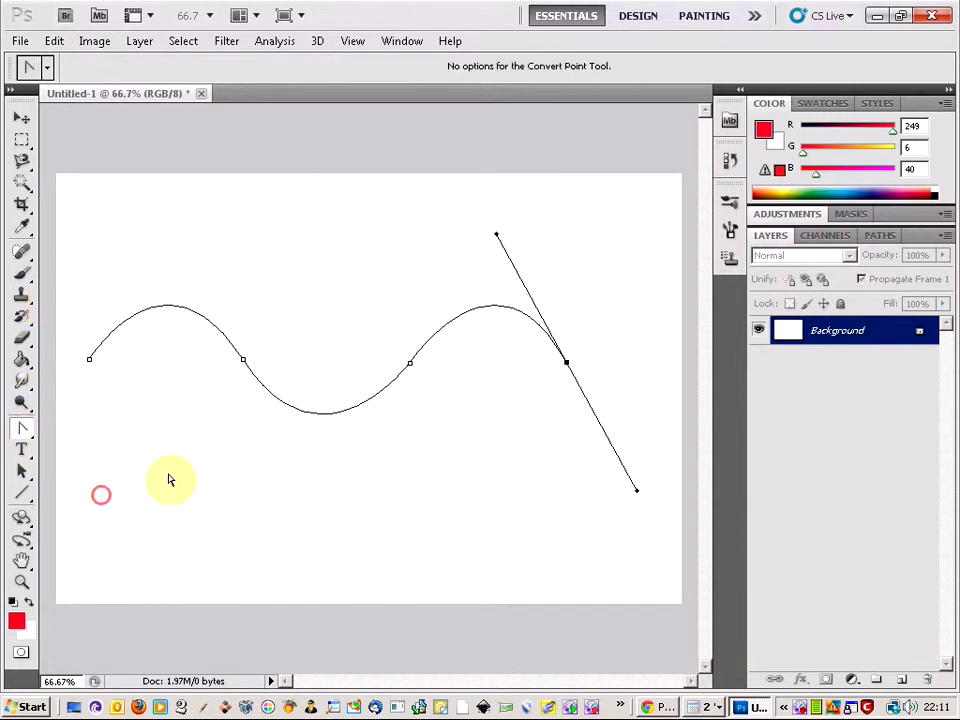
pyautogui.click(210, 466)
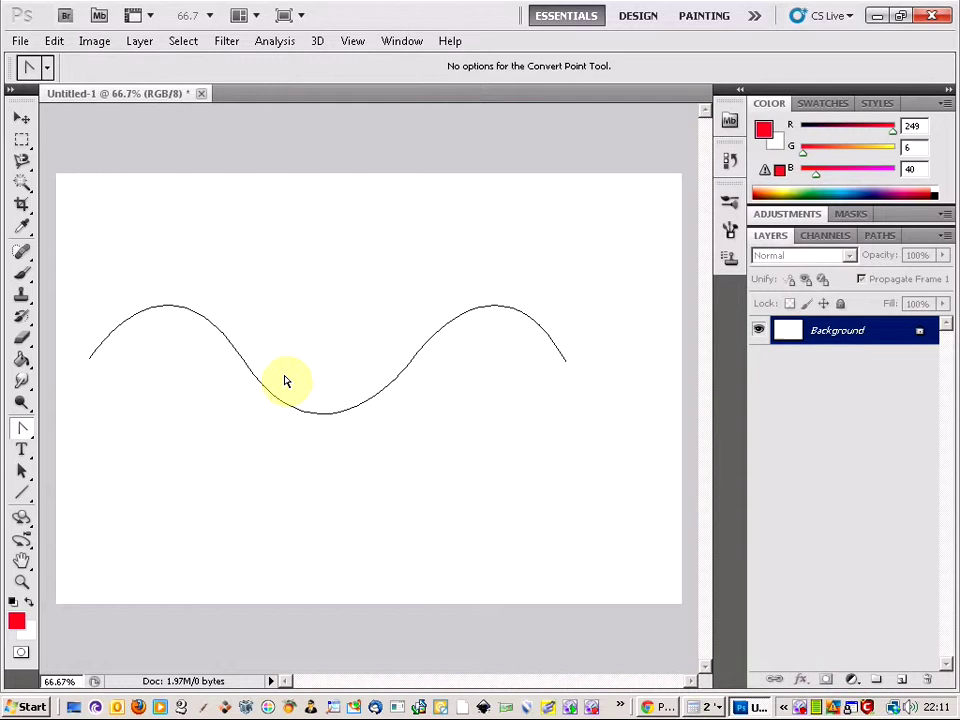
pyautogui.moveTo(28, 435); pyautogui.dragTo(70, 427)
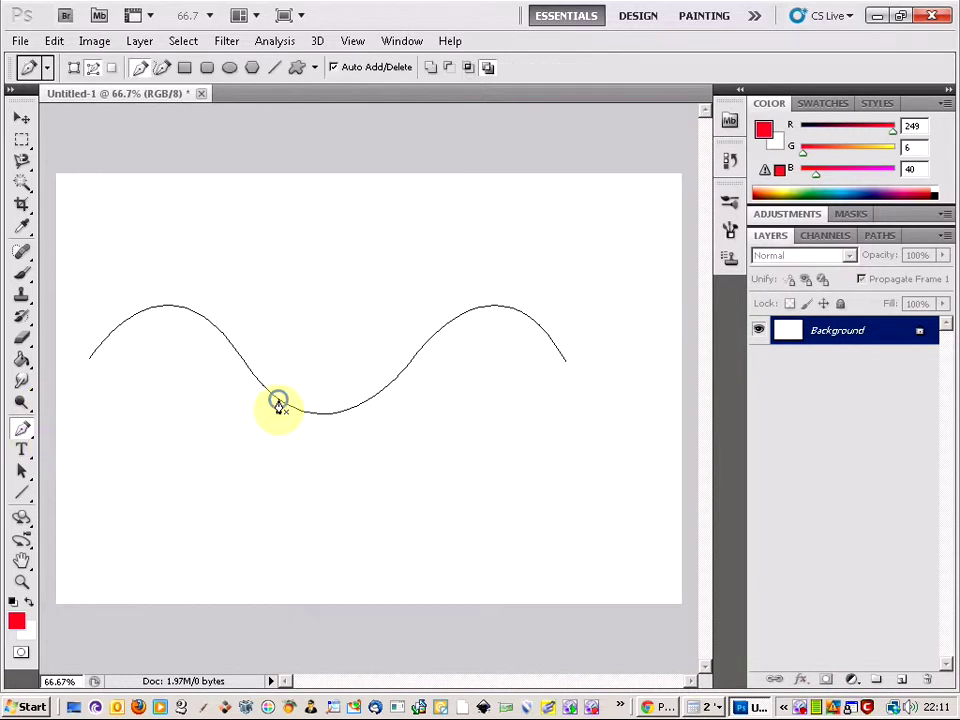
# Free-transform the wavy path to the right so it sits centred, and apply it
pyautogui.rightClick(278, 405)
pyautogui.click(343, 580)
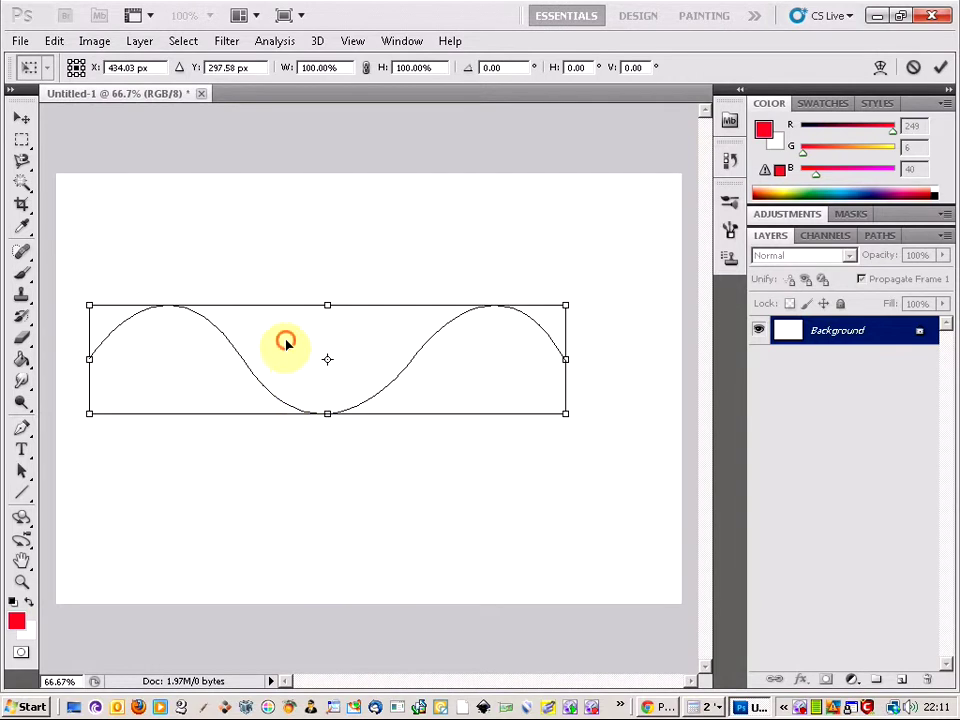
pyautogui.moveTo(285, 342); pyautogui.dragTo(328, 343)
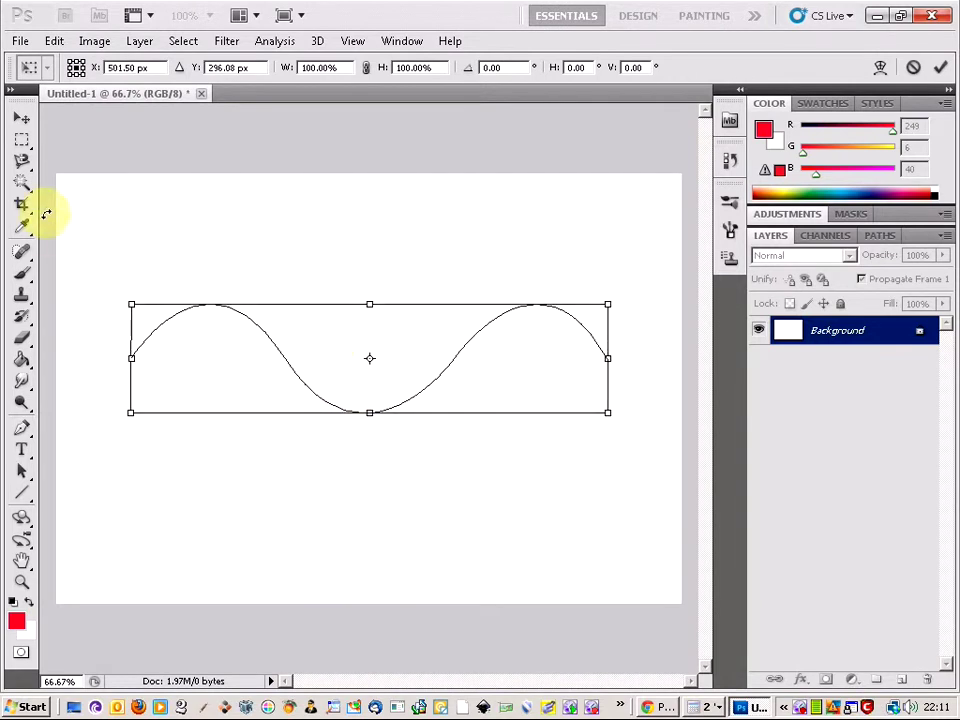
pyautogui.click(22, 141)
pyautogui.click(376, 281)
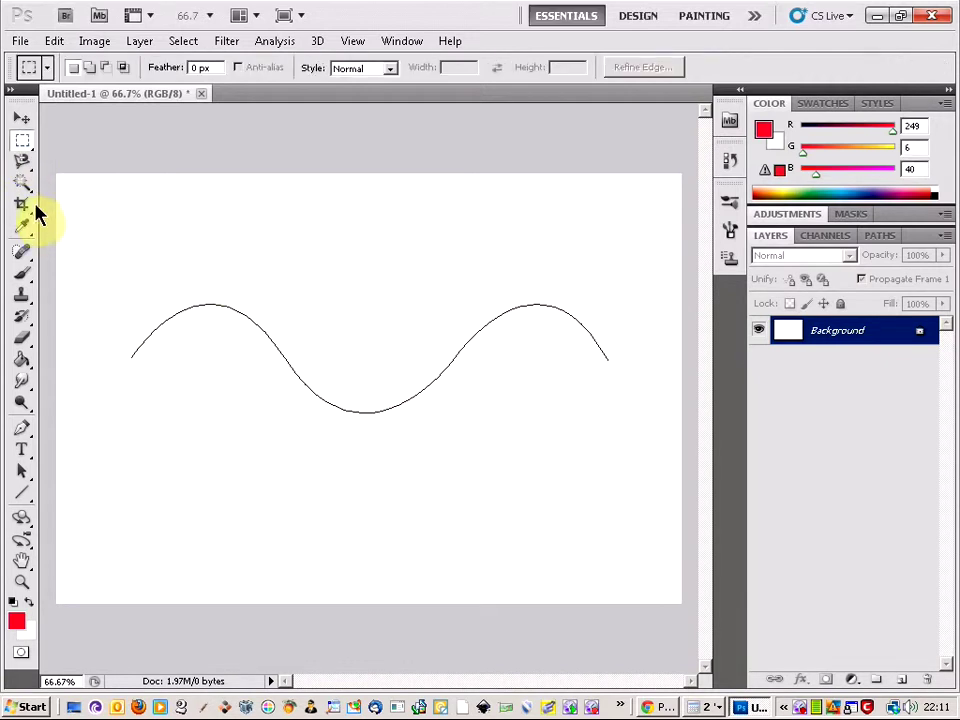
# Select the Brush tool and choose the thin round point bristle preset in Brush Presets
pyautogui.click(22, 275)
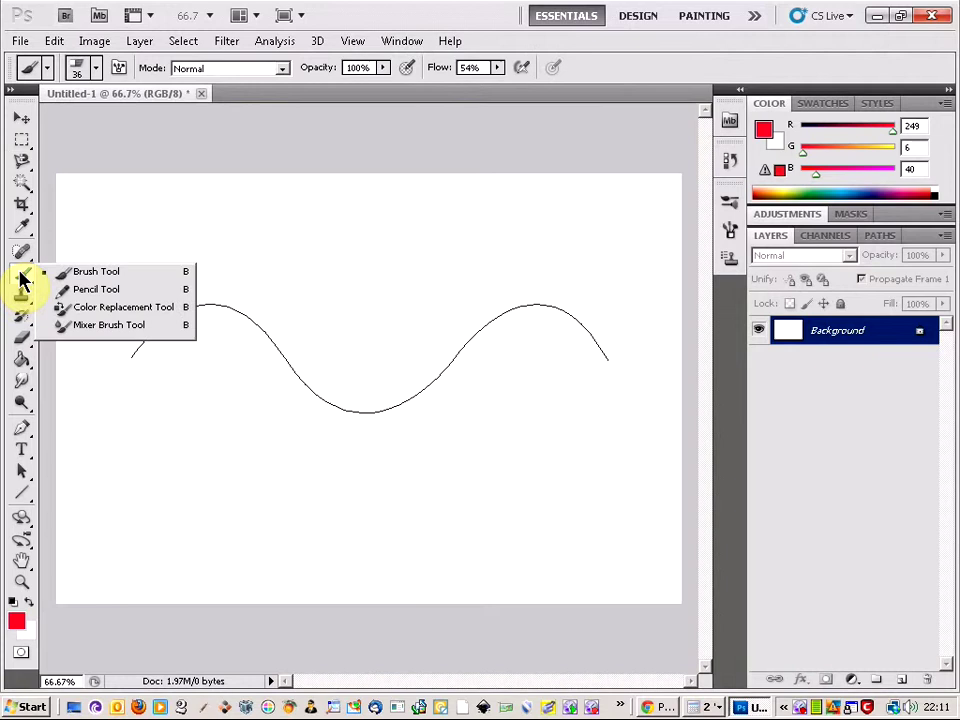
pyautogui.click(55, 272)
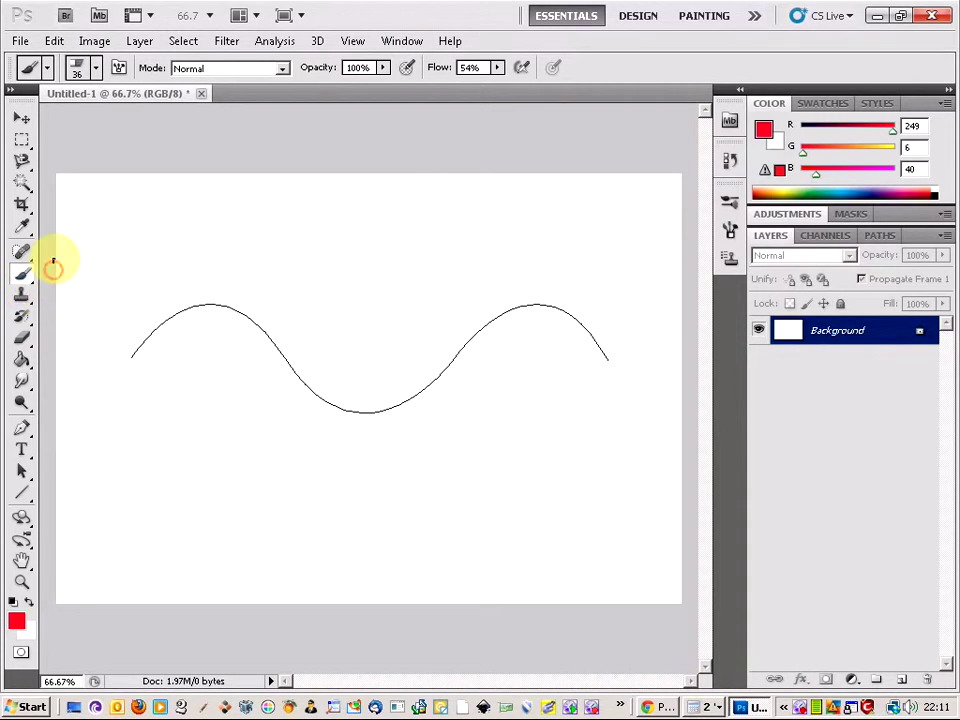
pyautogui.click(97, 72)
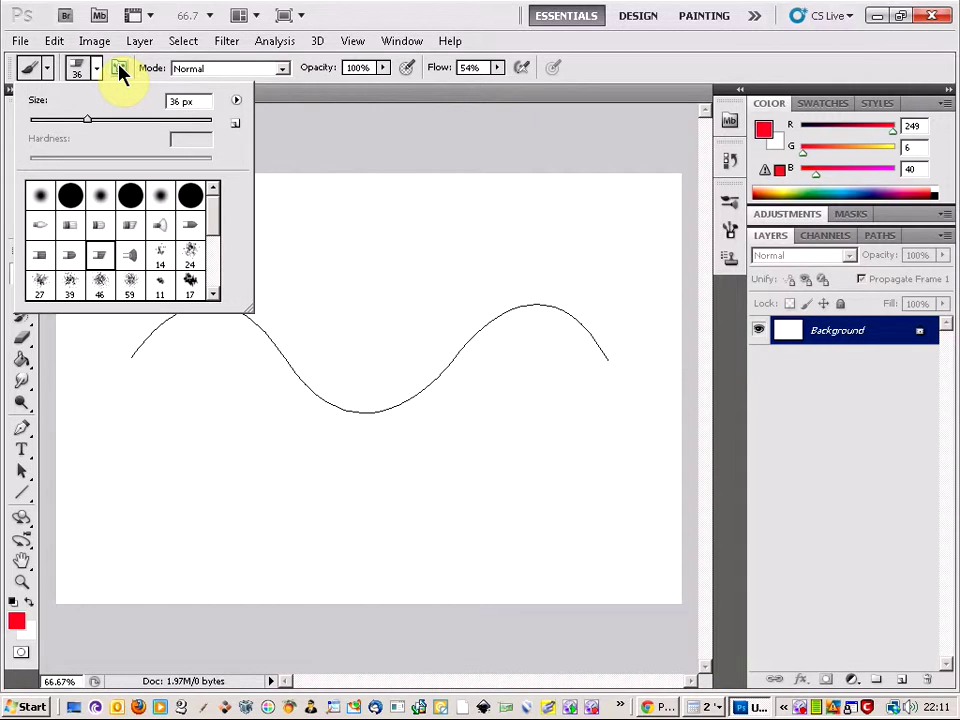
pyautogui.click(119, 69)
pyautogui.click(119, 69)
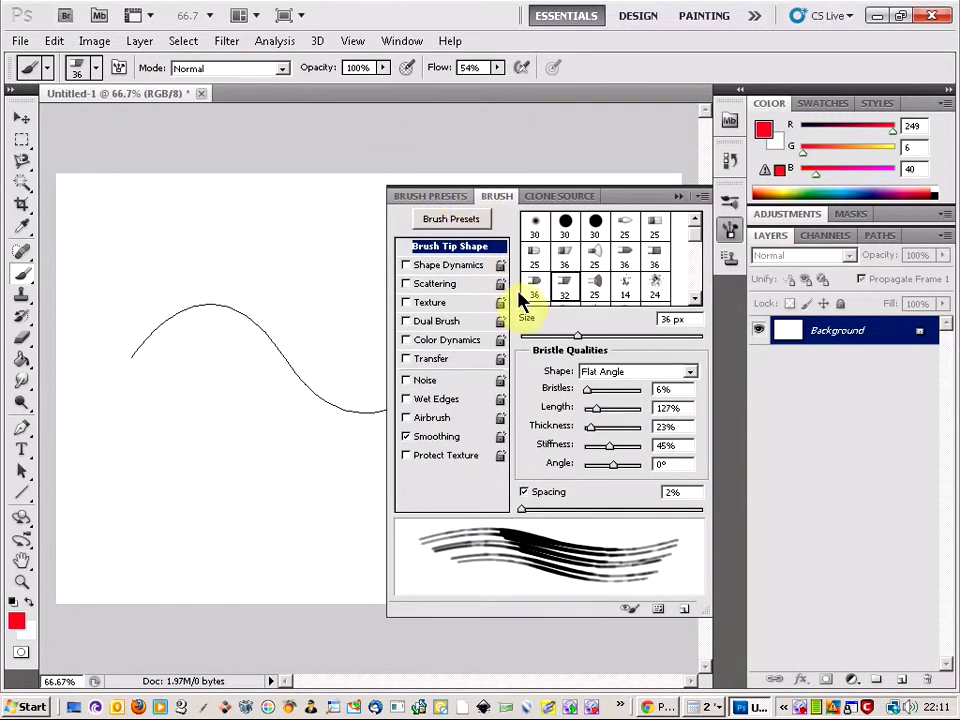
pyautogui.click(438, 197)
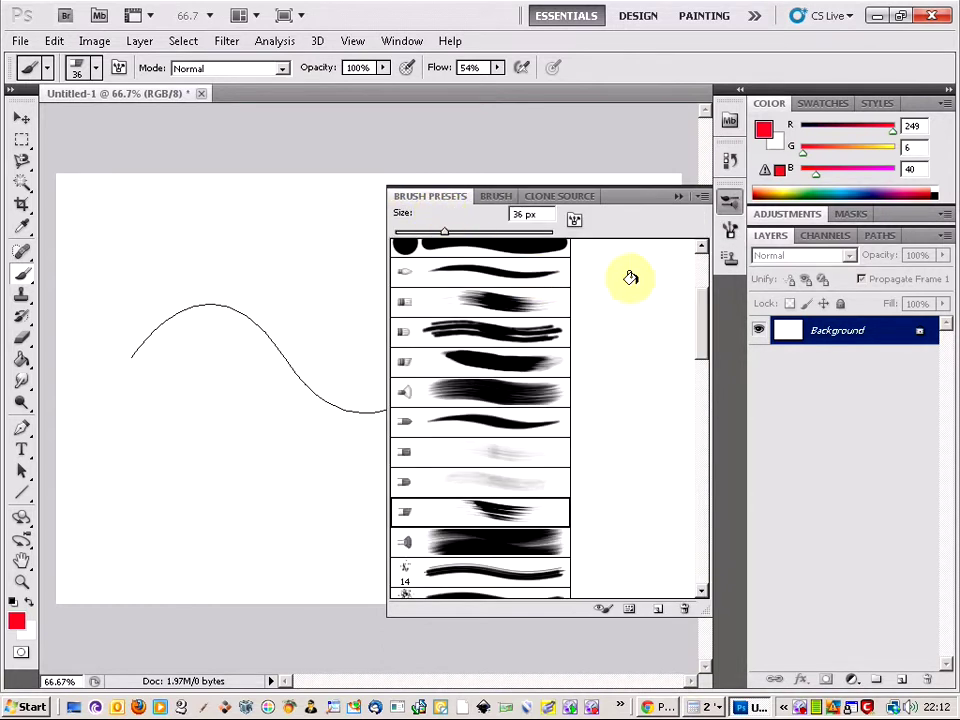
pyautogui.moveTo(705, 326); pyautogui.dragTo(703, 270)
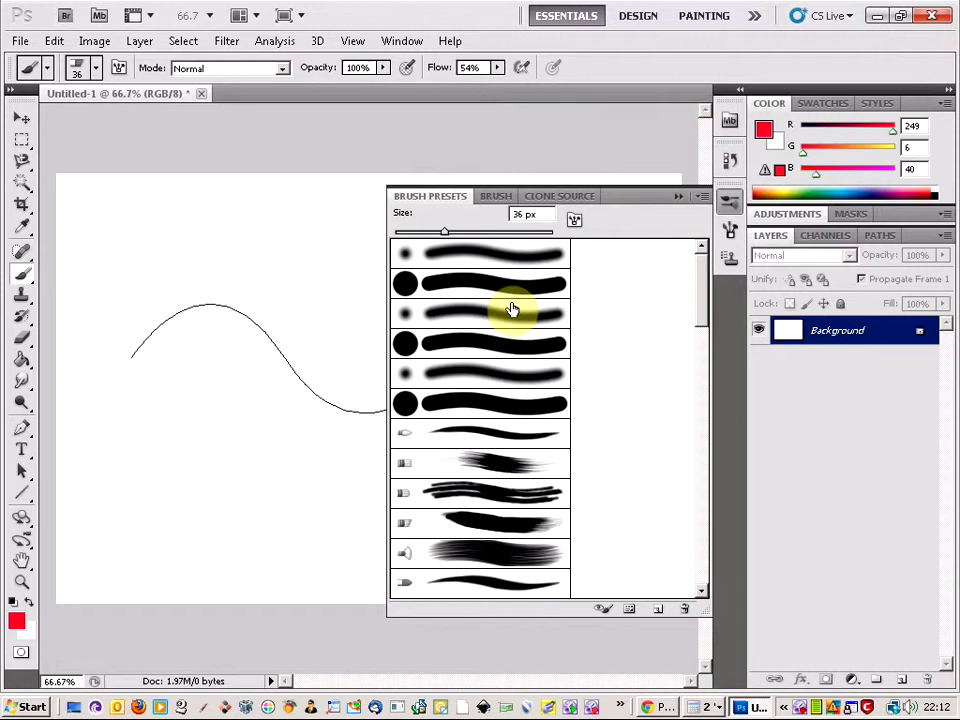
pyautogui.click(485, 436)
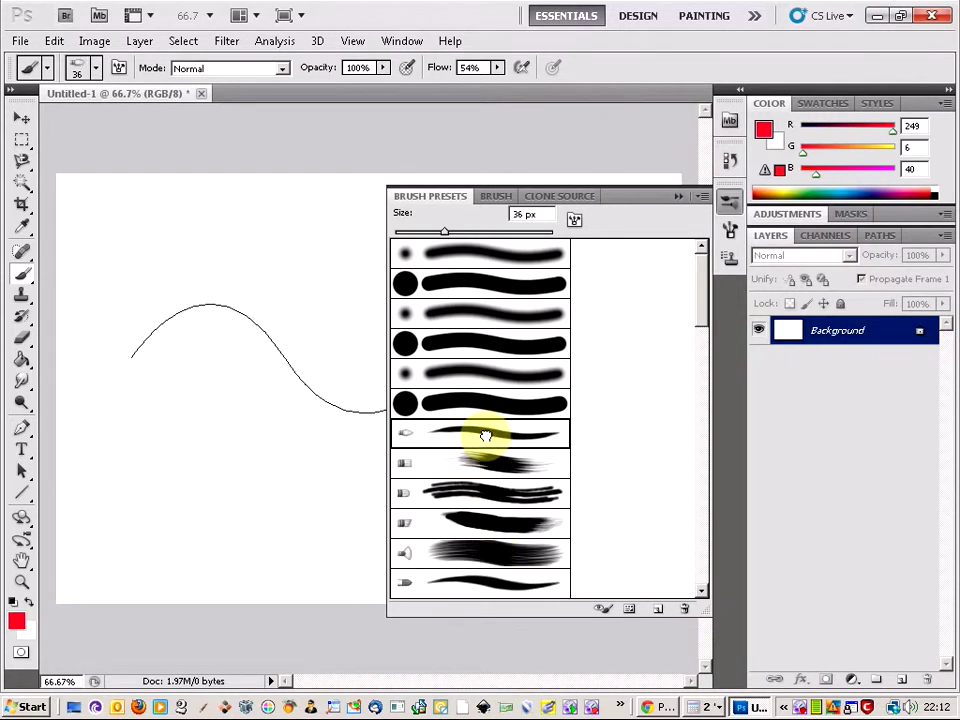
# Set bristles 42%, length 181%, thickness 17%, stiffness 87%, angle 50°, spacing 17%
pyautogui.click(494, 197)
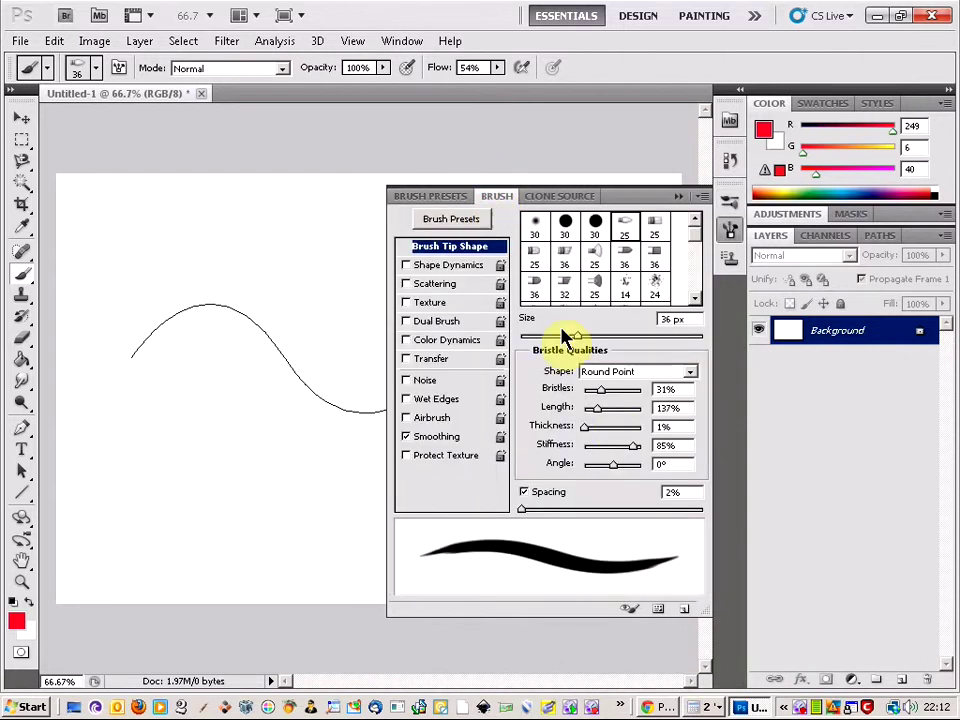
pyautogui.moveTo(602, 391)
pyautogui.mouseDown()
pyautogui.moveTo(621, 396)
pyautogui.moveTo(611, 396)
pyautogui.moveTo(590, 428)
pyautogui.moveTo(606, 428)
pyautogui.moveTo(591, 439)
pyautogui.moveTo(639, 454)
pyautogui.moveTo(605, 477)
pyautogui.moveTo(631, 476)
pyautogui.moveTo(620, 468)
pyautogui.mouseUp()
pyautogui.click(594, 409)
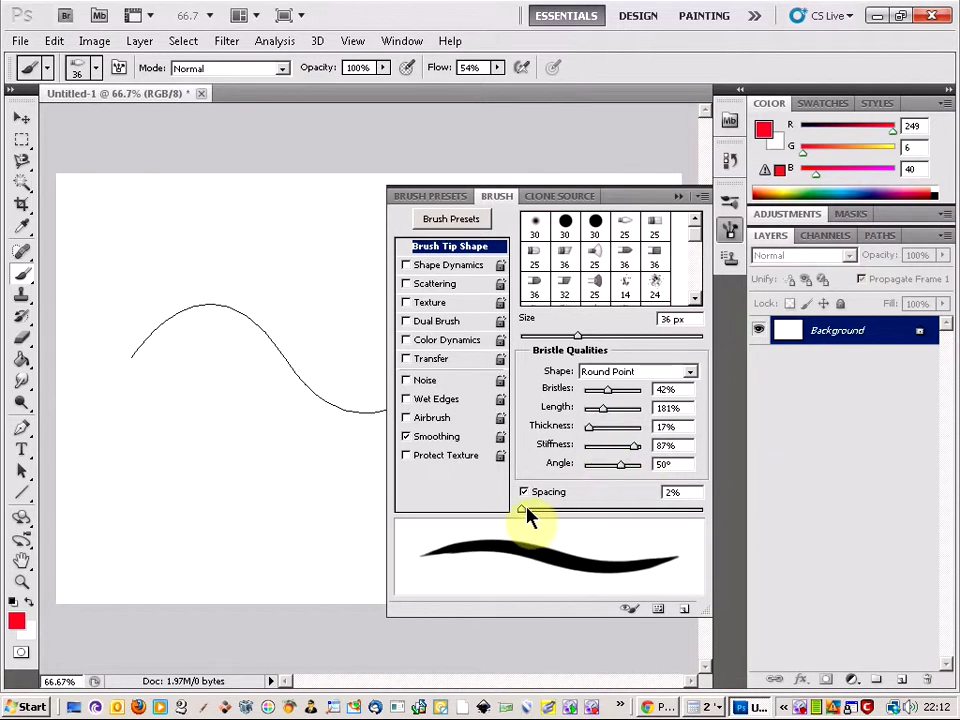
pyautogui.moveTo(528, 515)
pyautogui.mouseDown()
pyautogui.moveTo(564, 514)
pyautogui.moveTo(537, 515)
pyautogui.mouseUp()
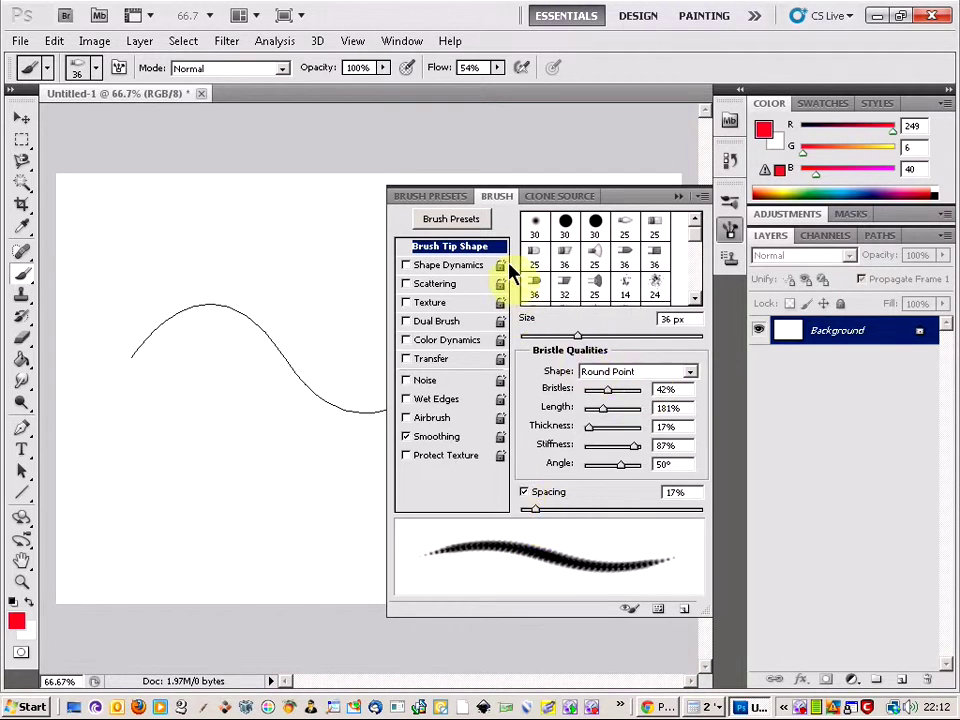
# Stroke the wavy path in red using Stroke Path with the Brush tool
pyautogui.click(679, 198)
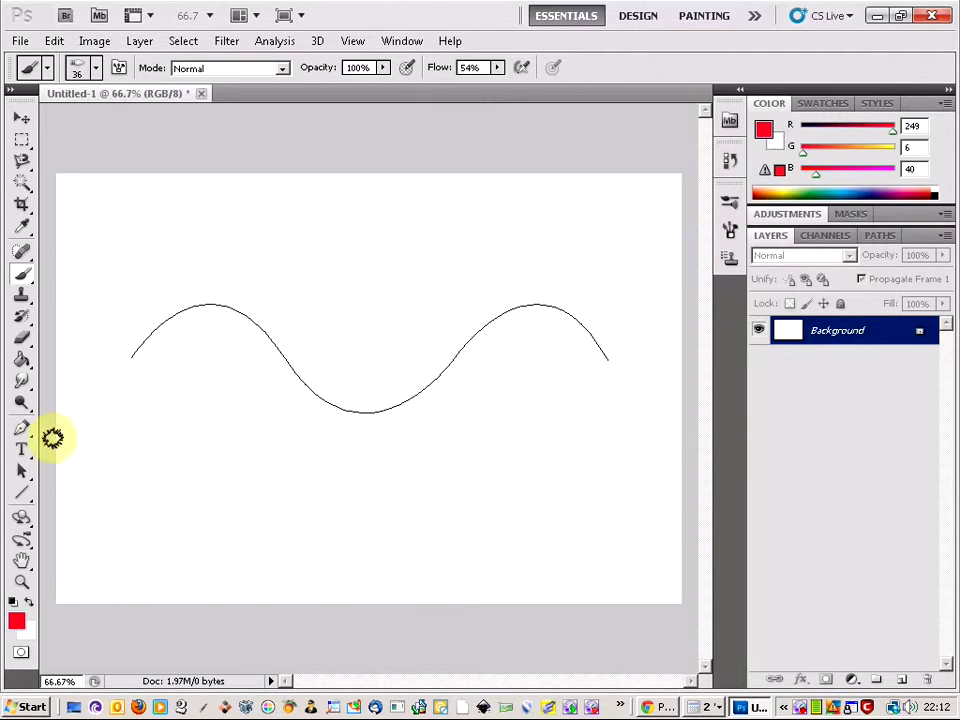
pyautogui.click(21, 428)
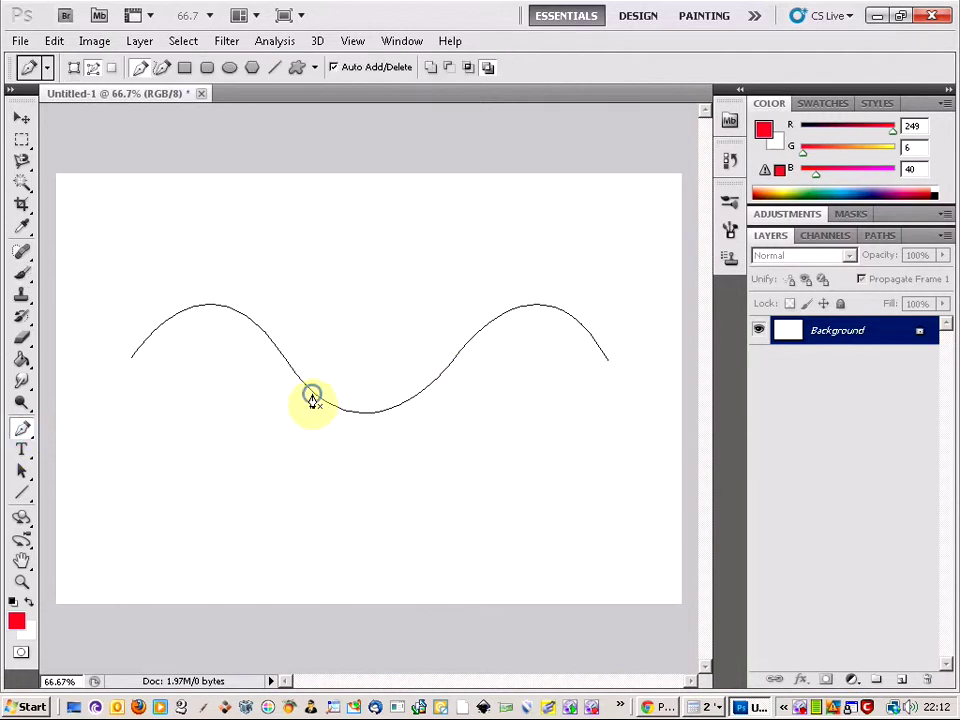
pyautogui.rightClick(312, 400)
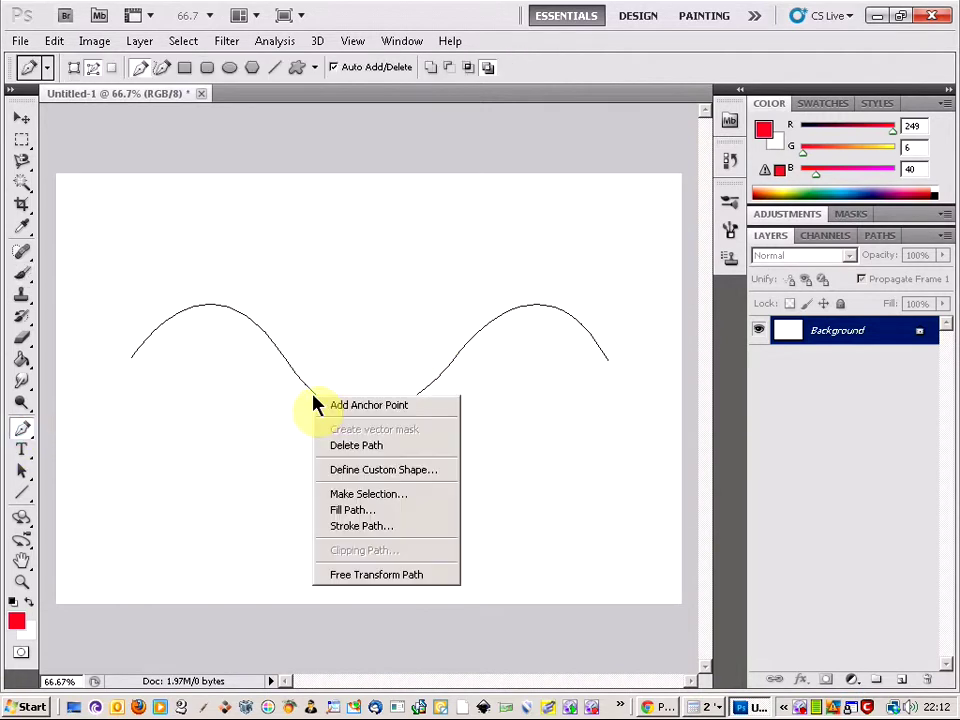
pyautogui.click(386, 534)
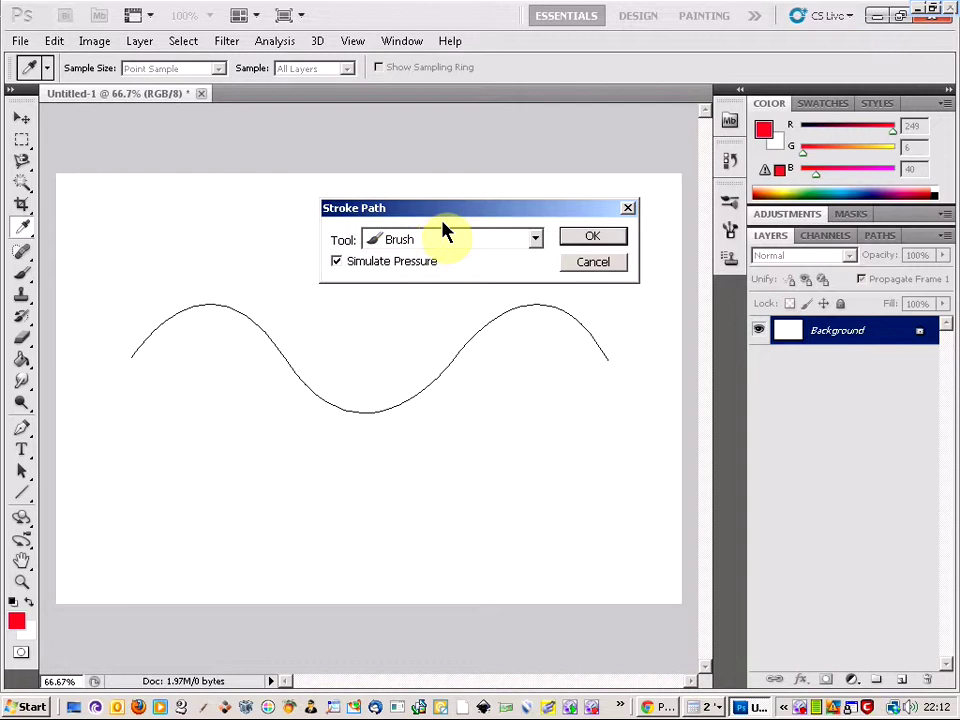
pyautogui.click(530, 241)
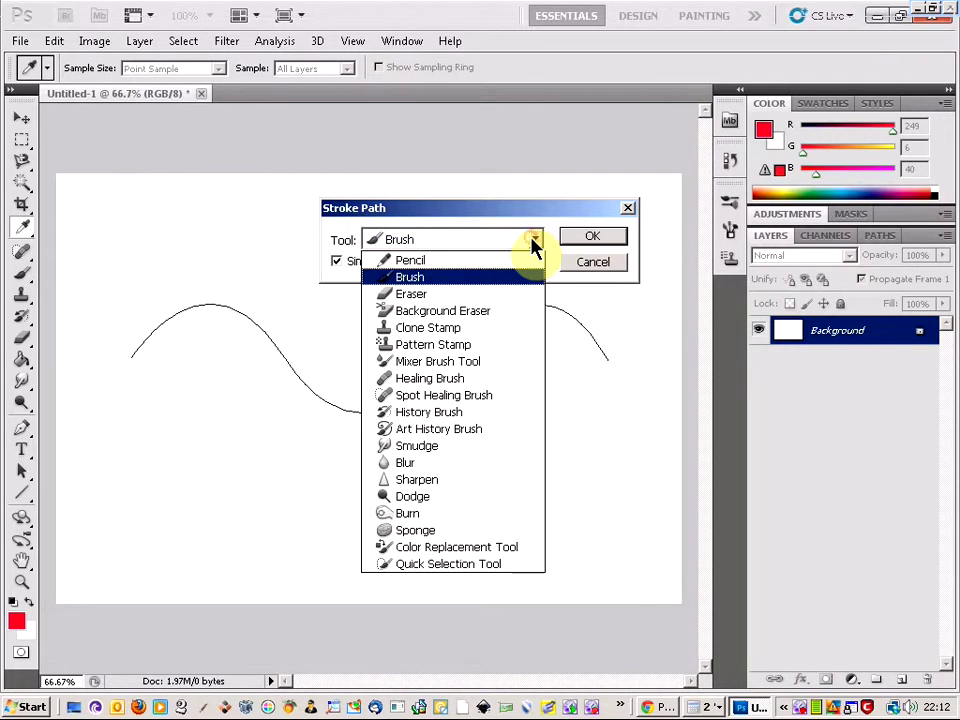
pyautogui.click(493, 278)
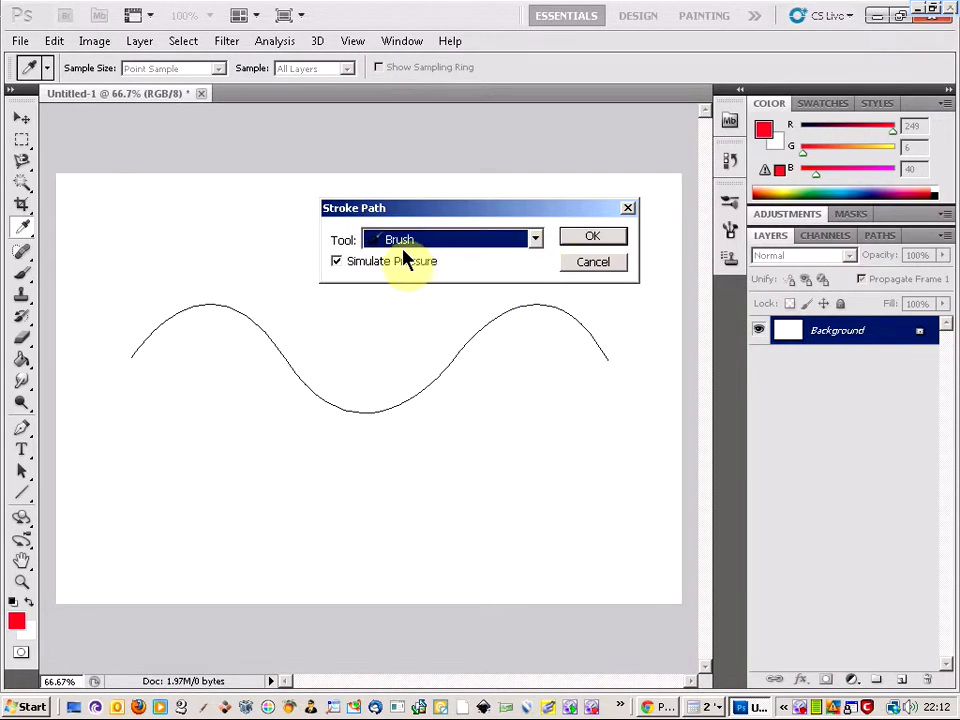
pyautogui.click(599, 239)
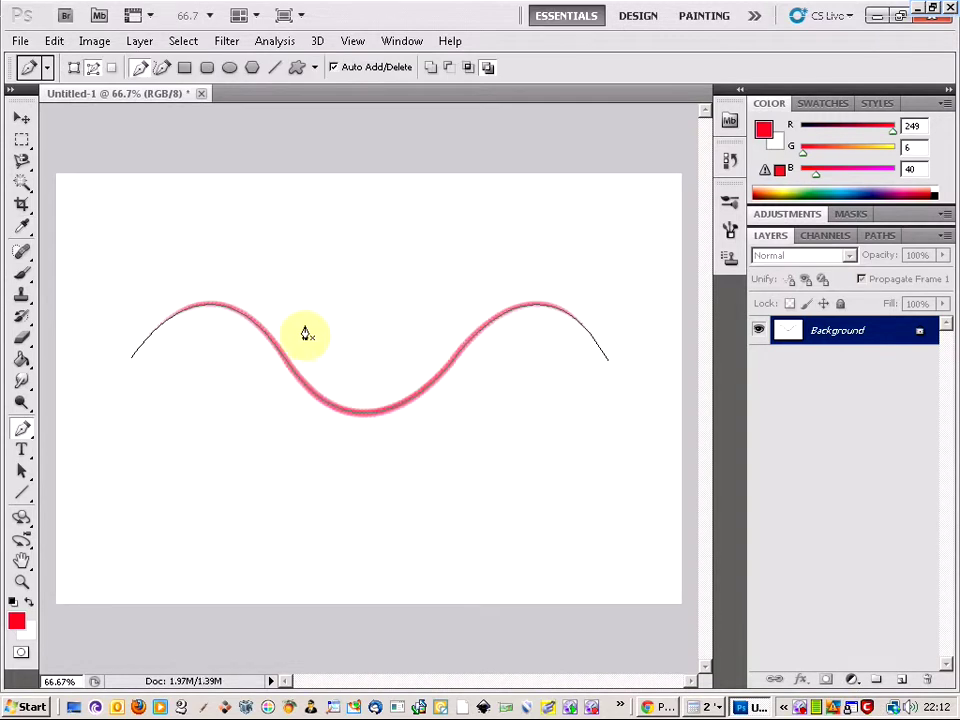
# Dismiss the locked-layer error and open the New Layer dialog for the Background
pyautogui.click(22, 121)
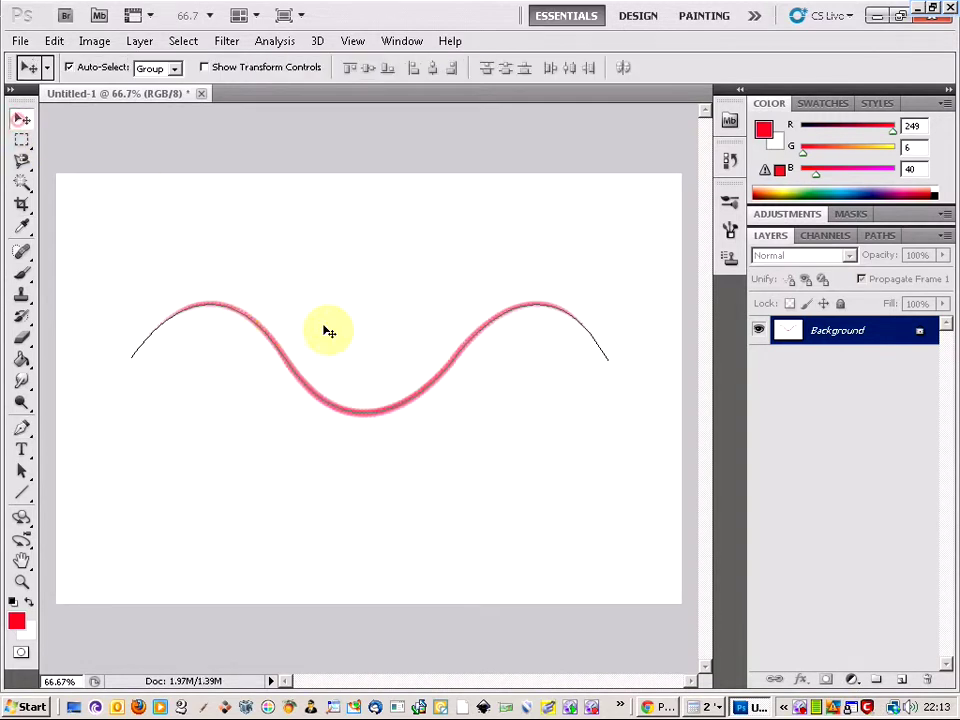
pyautogui.click(386, 350)
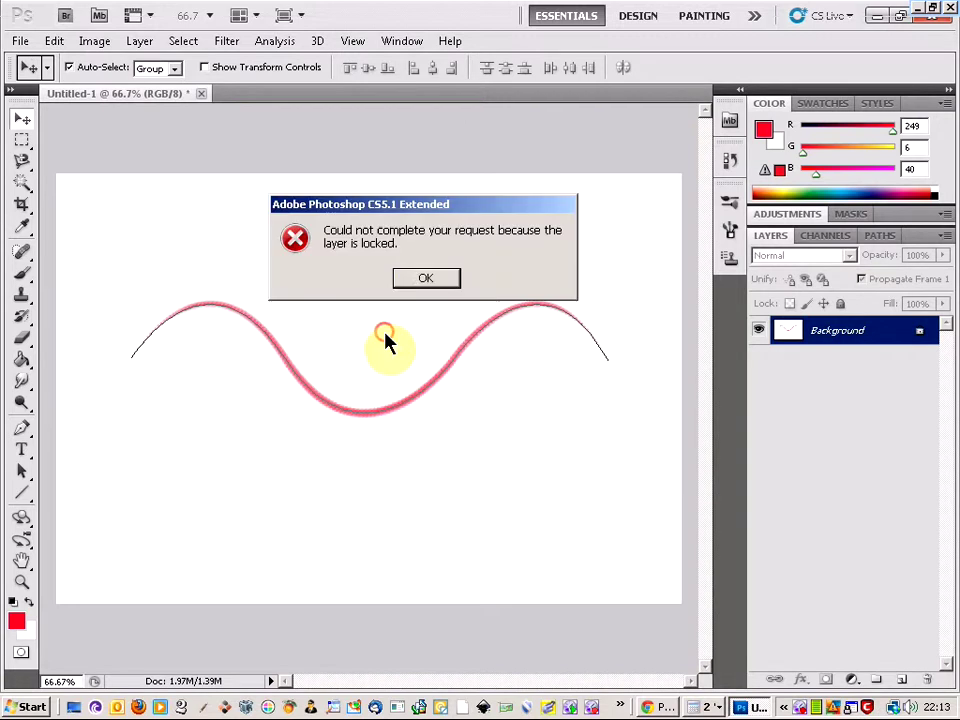
pyautogui.click(412, 282)
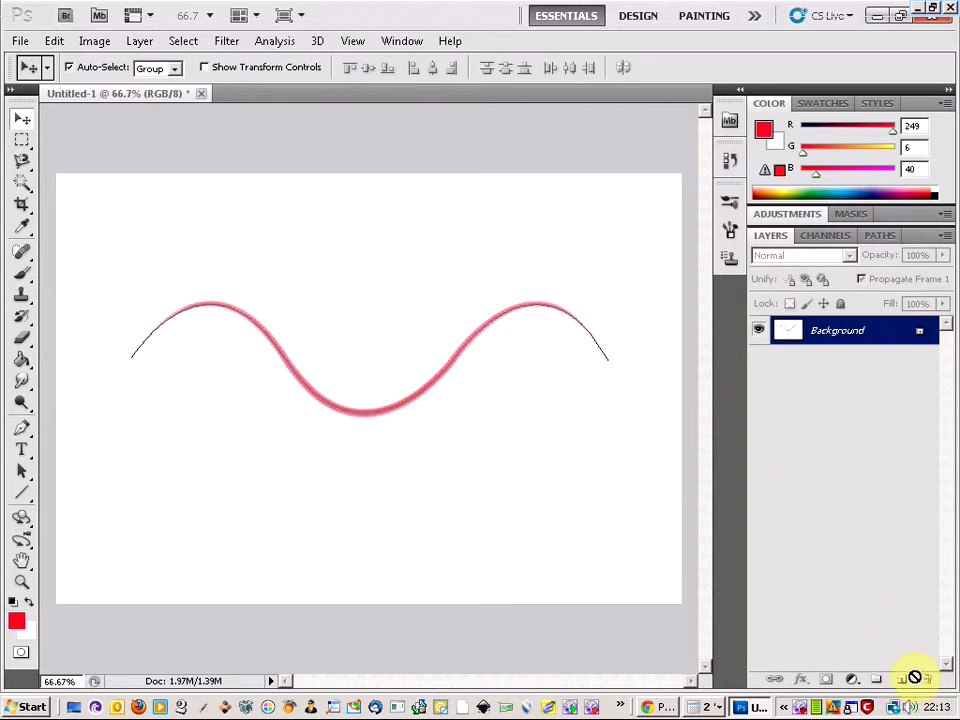
pyautogui.doubleClick(846, 332)
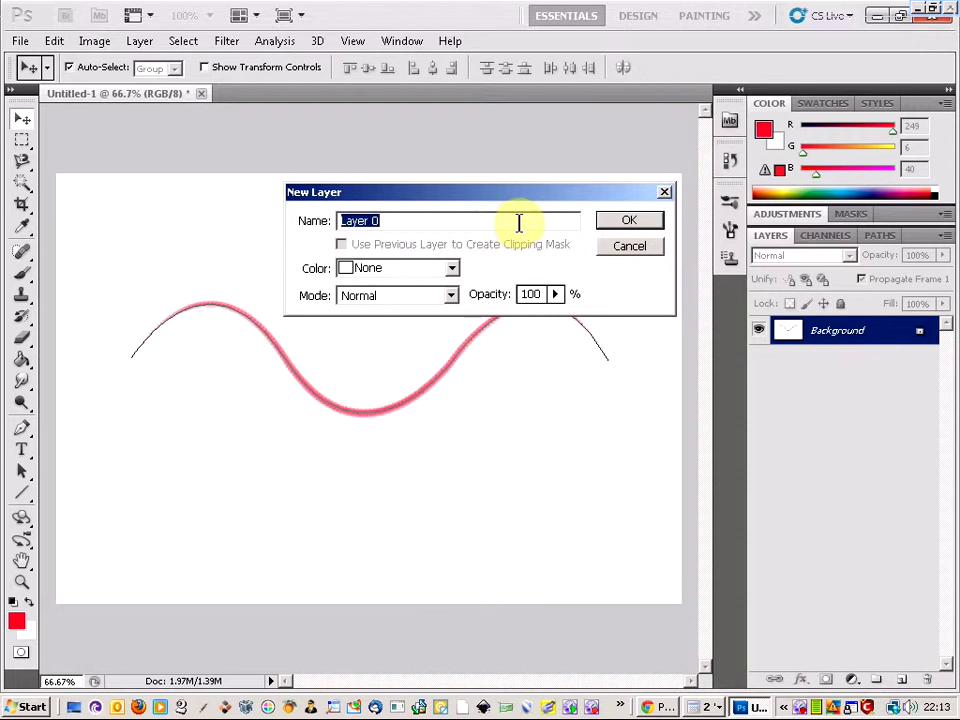
# Convert the Background into Layer 0, undoing an accidental move of the red stroke
pyautogui.click(650, 224)
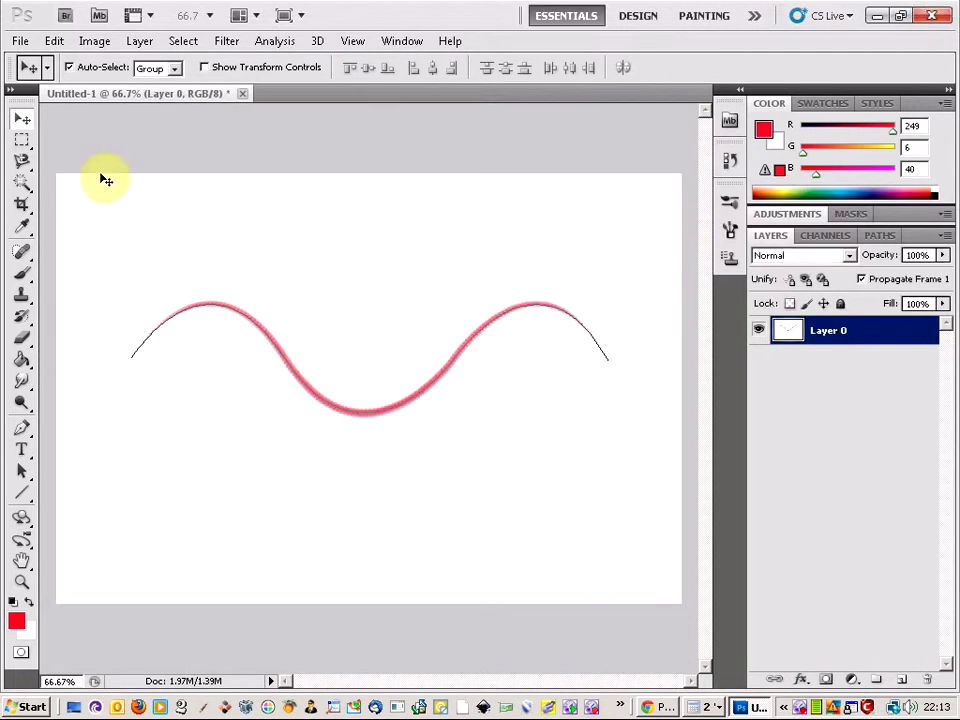
pyautogui.moveTo(345, 384); pyautogui.dragTo(343, 352)
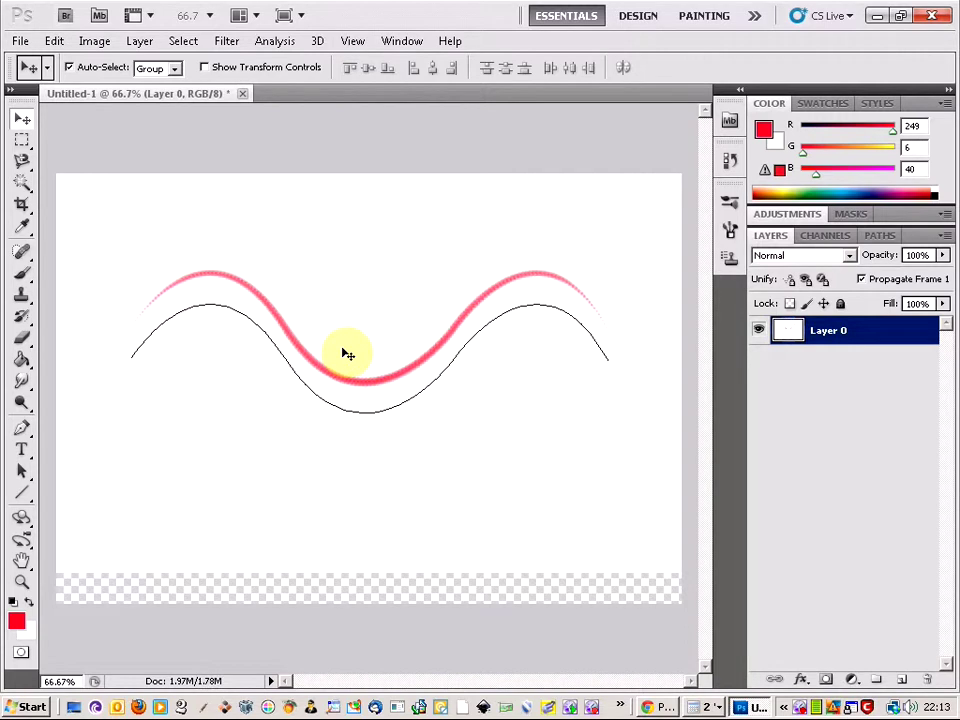
pyautogui.hotkey('ctrl', 'z')
# Free-transform the guide path slightly down beneath the red stroke and apply it
pyautogui.click(22, 428)
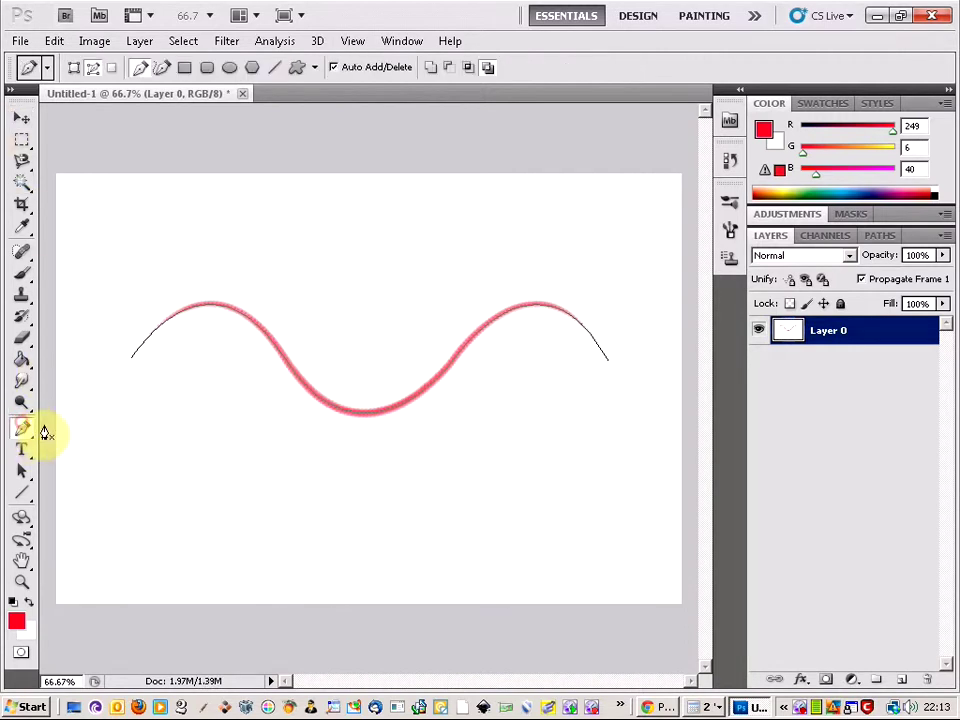
pyautogui.rightClick(30, 429)
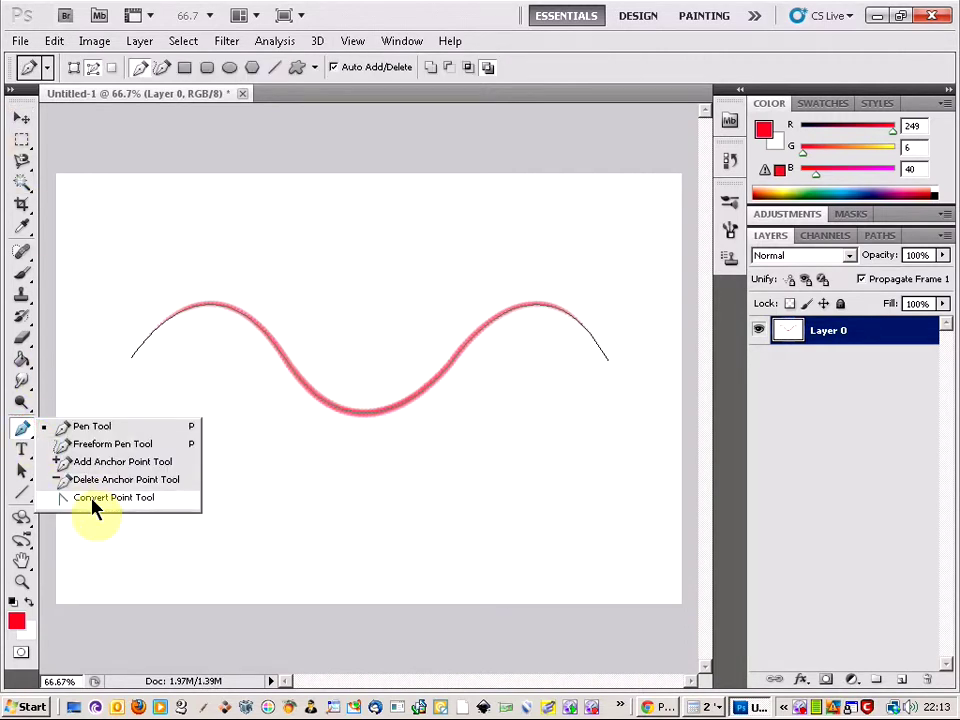
pyautogui.click(97, 426)
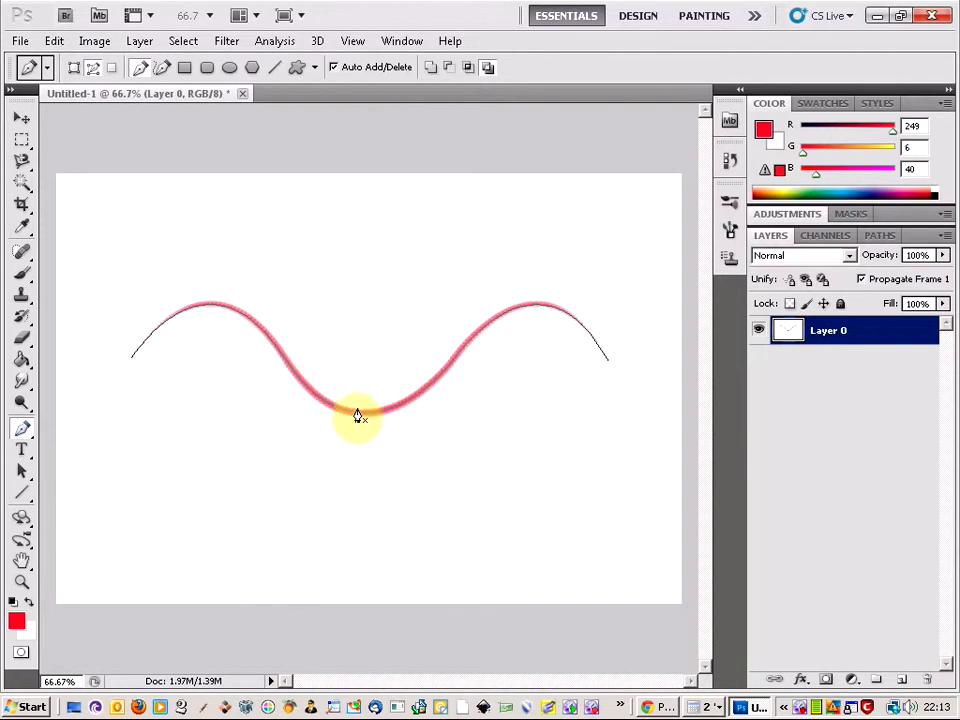
pyautogui.rightClick(357, 415)
pyautogui.click(410, 588)
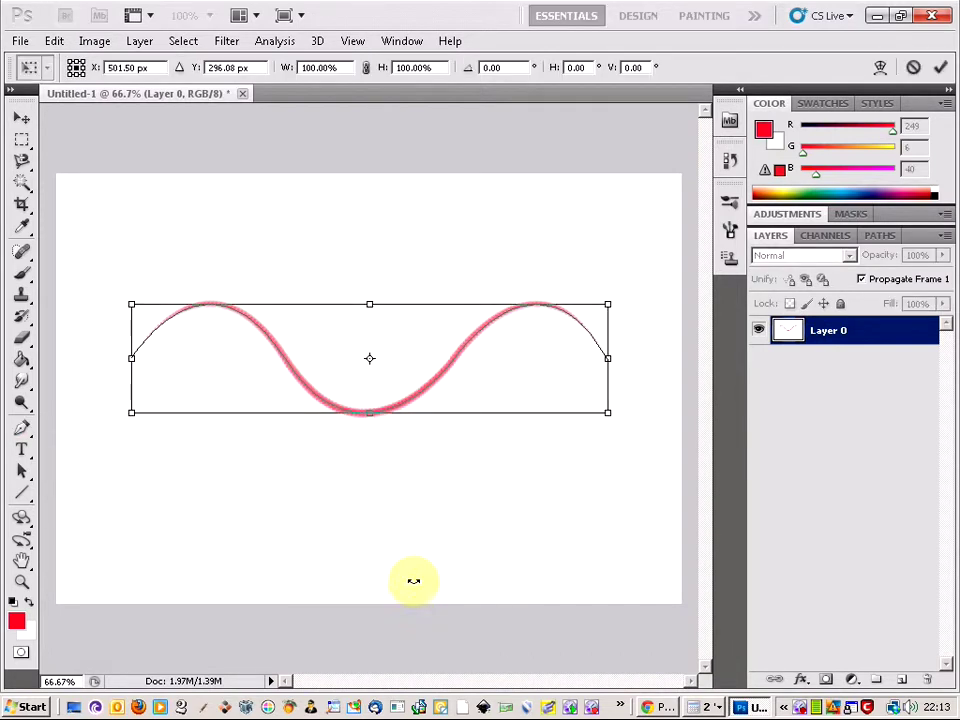
pyautogui.moveTo(403, 349); pyautogui.dragTo(401, 365)
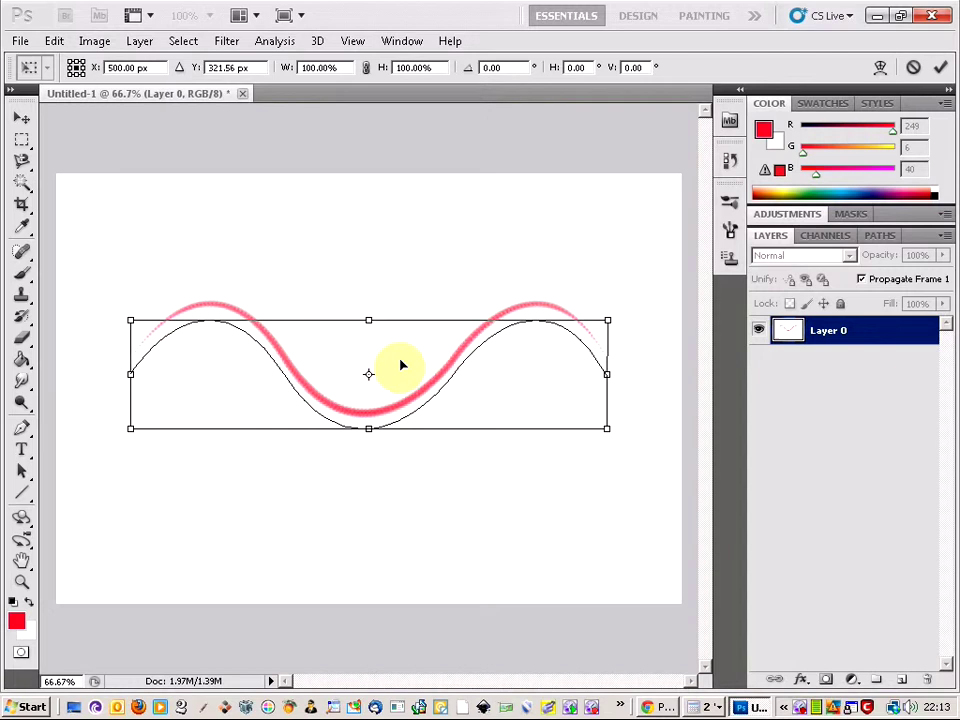
pyautogui.click(26, 148)
pyautogui.click(371, 279)
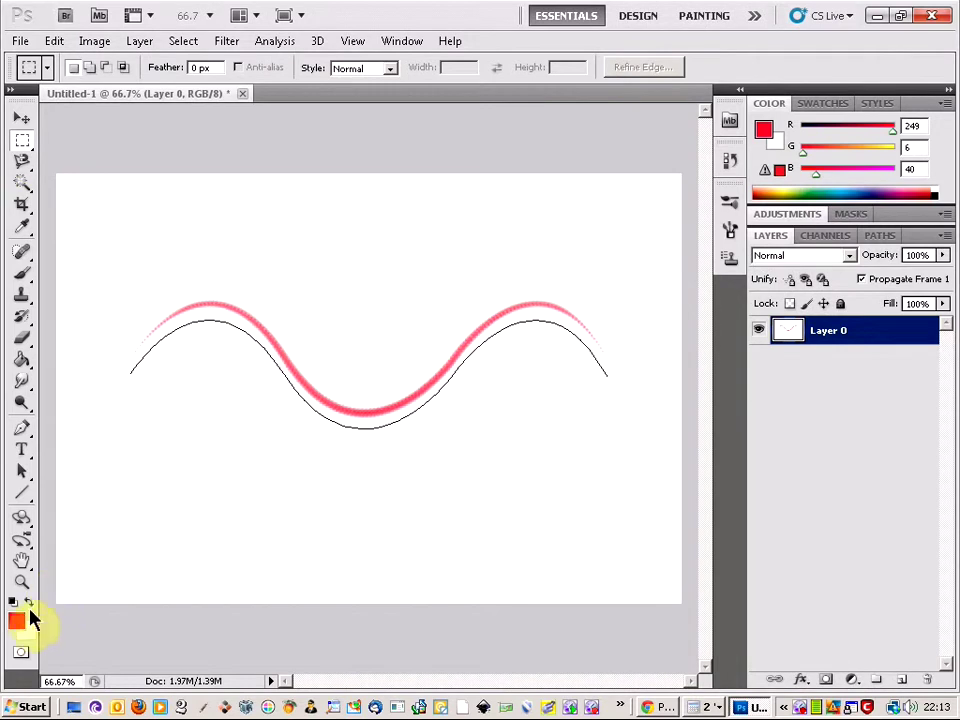
# Set the foreground colour to blue (#3906f9) and stroke the lowered path with the brush
pyautogui.click(17, 621)
pyautogui.click(497, 233)
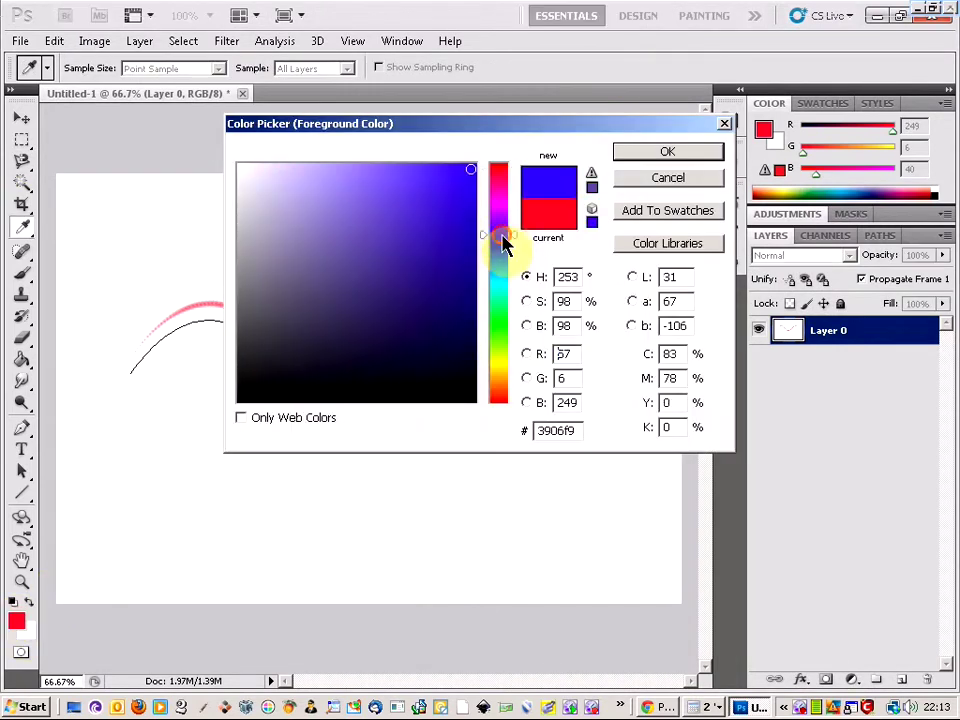
pyautogui.click(666, 151)
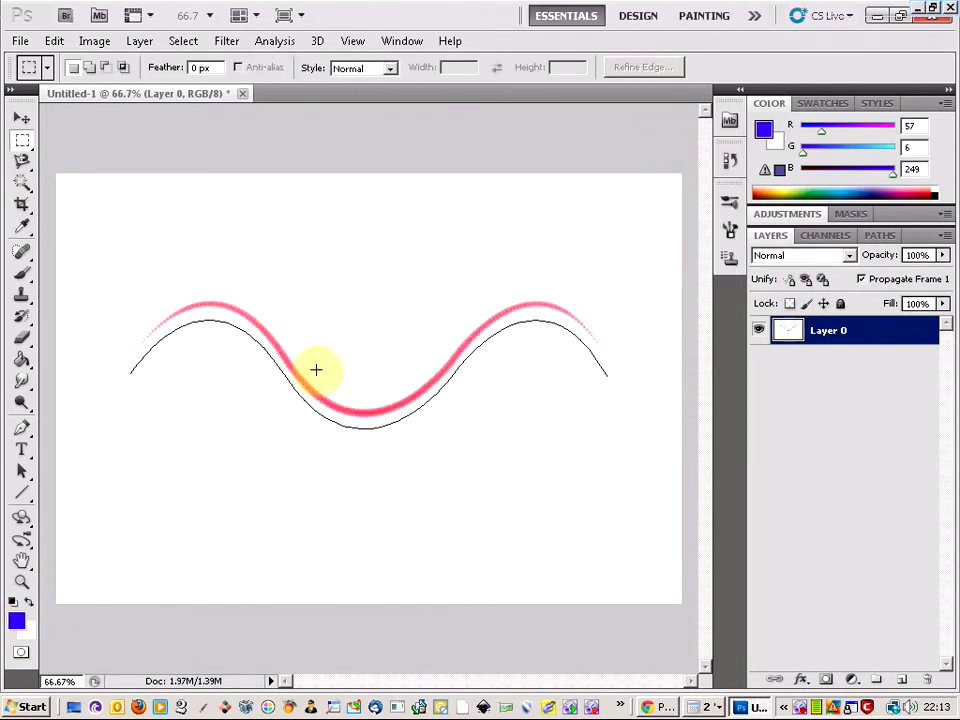
pyautogui.click(22, 430)
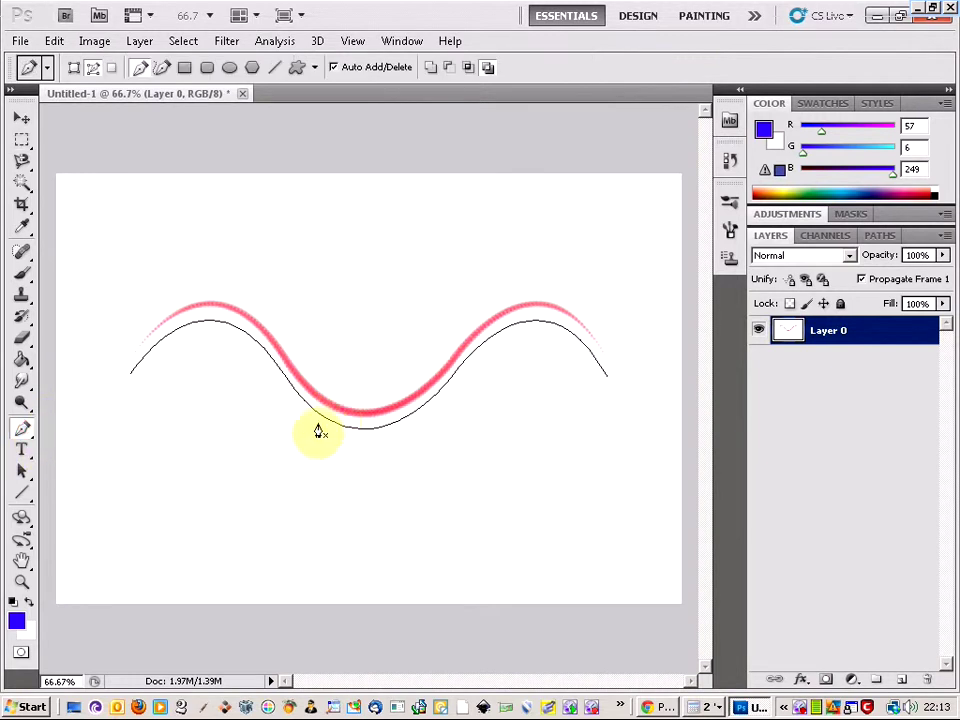
pyautogui.rightClick(322, 418)
pyautogui.click(372, 546)
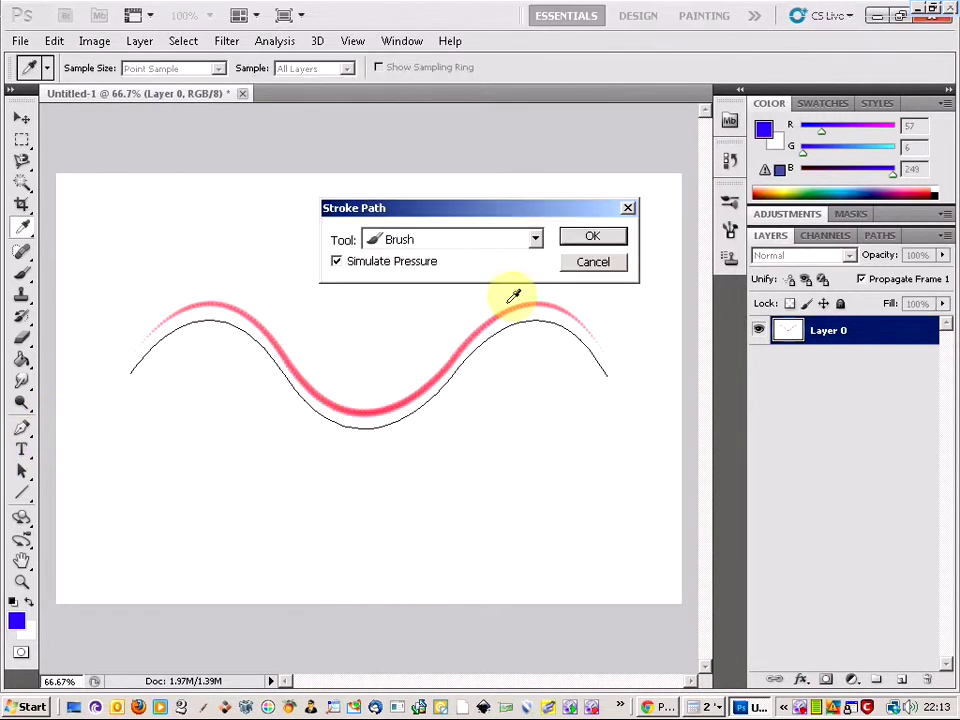
pyautogui.click(588, 236)
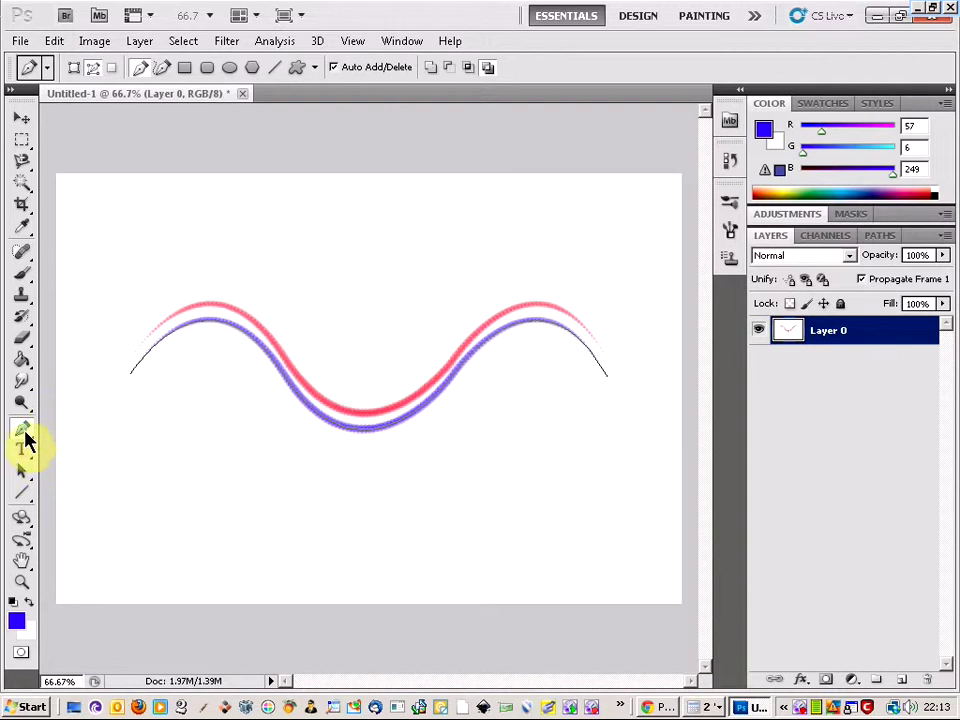
# Free-transform the guide path a little lower beneath the blue stroke and apply it
pyautogui.rightClick(343, 430)
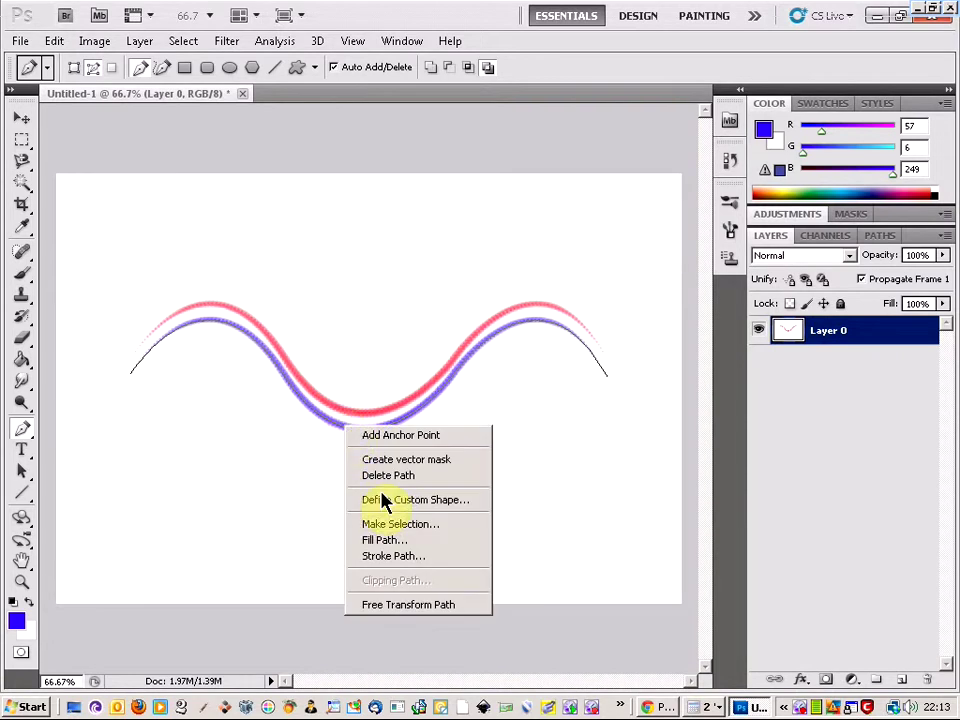
pyautogui.click(415, 604)
pyautogui.moveTo(378, 367); pyautogui.dragTo(382, 372)
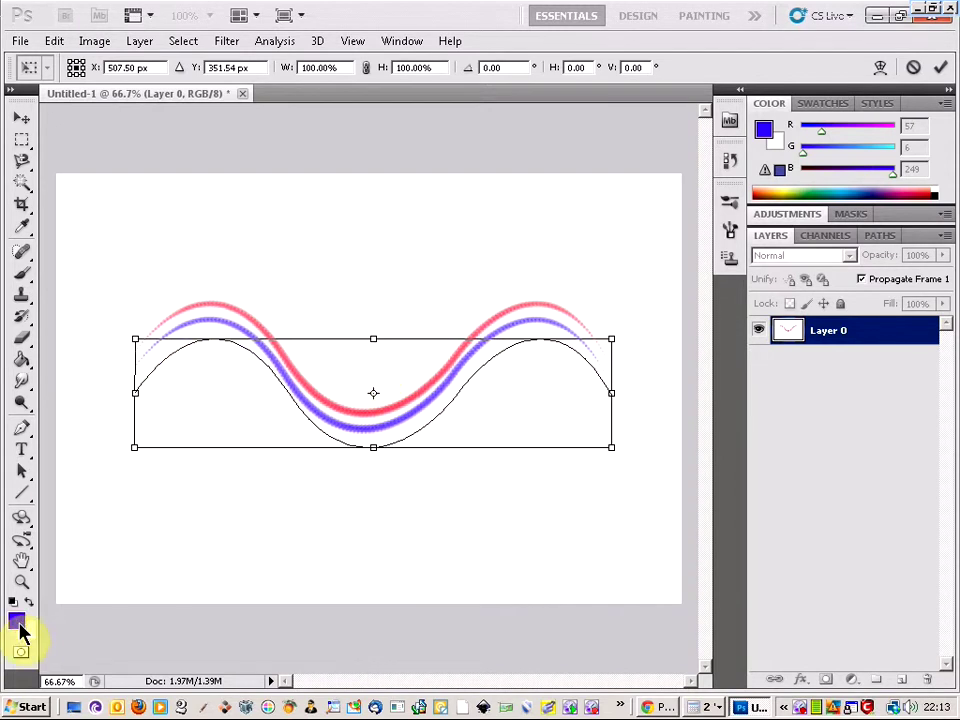
pyautogui.click(23, 141)
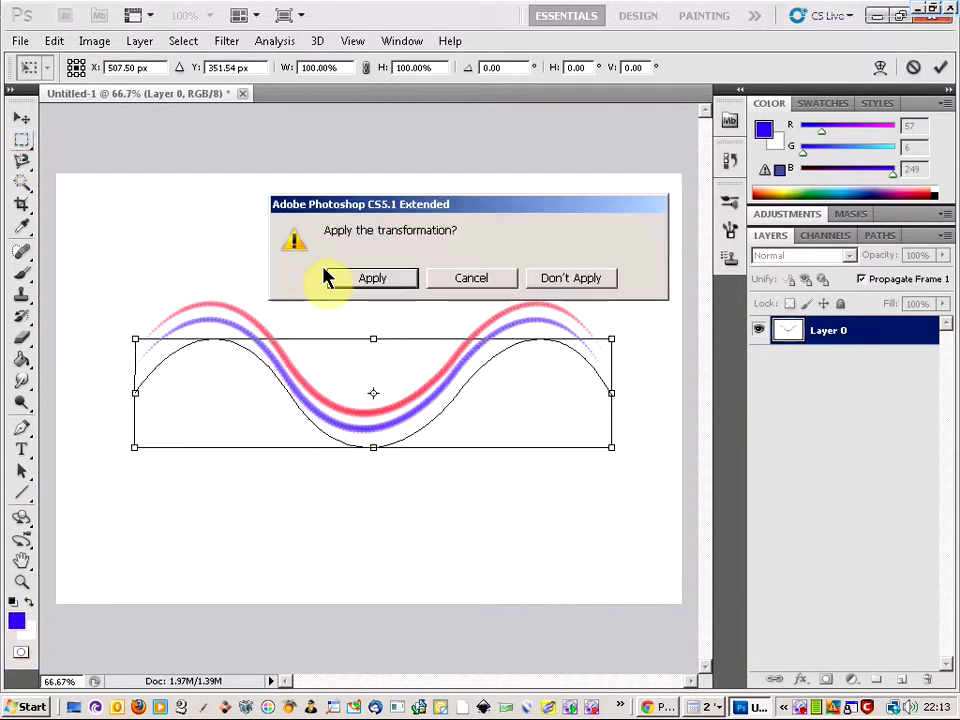
pyautogui.click(351, 277)
# Set the foreground colour to yellow and stroke the path with the brush
pyautogui.click(16, 621)
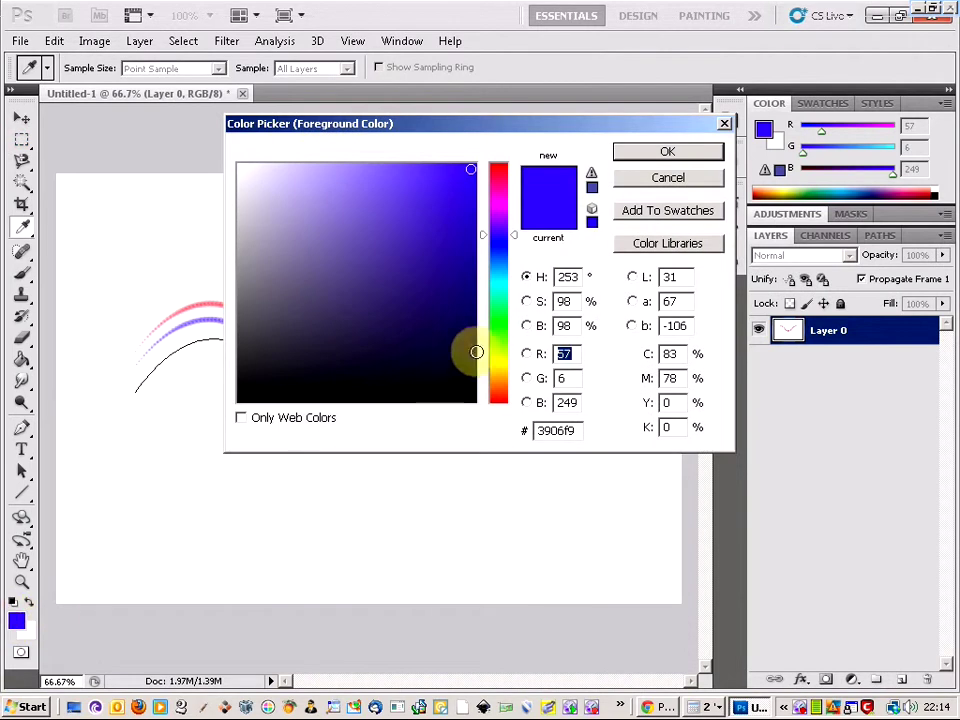
pyautogui.click(503, 362)
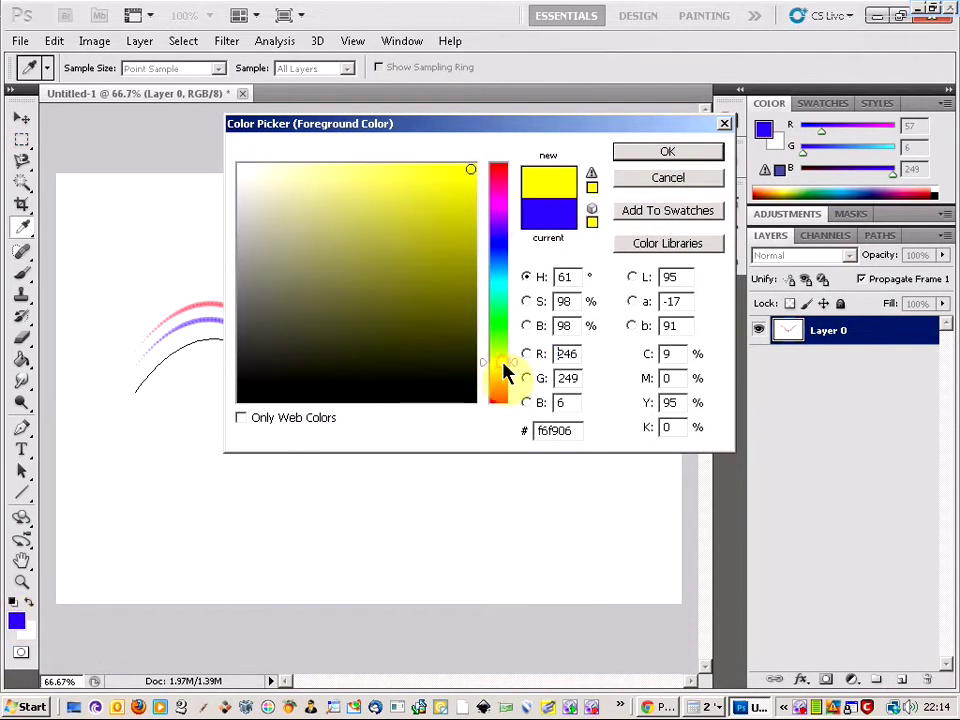
pyautogui.click(653, 152)
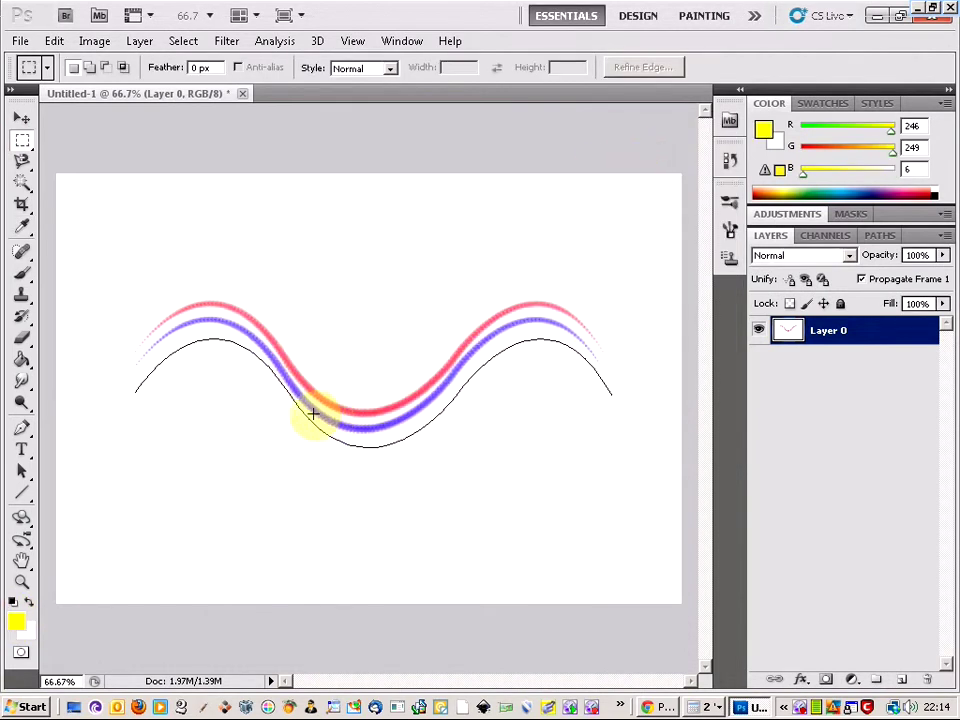
pyautogui.click(21, 428)
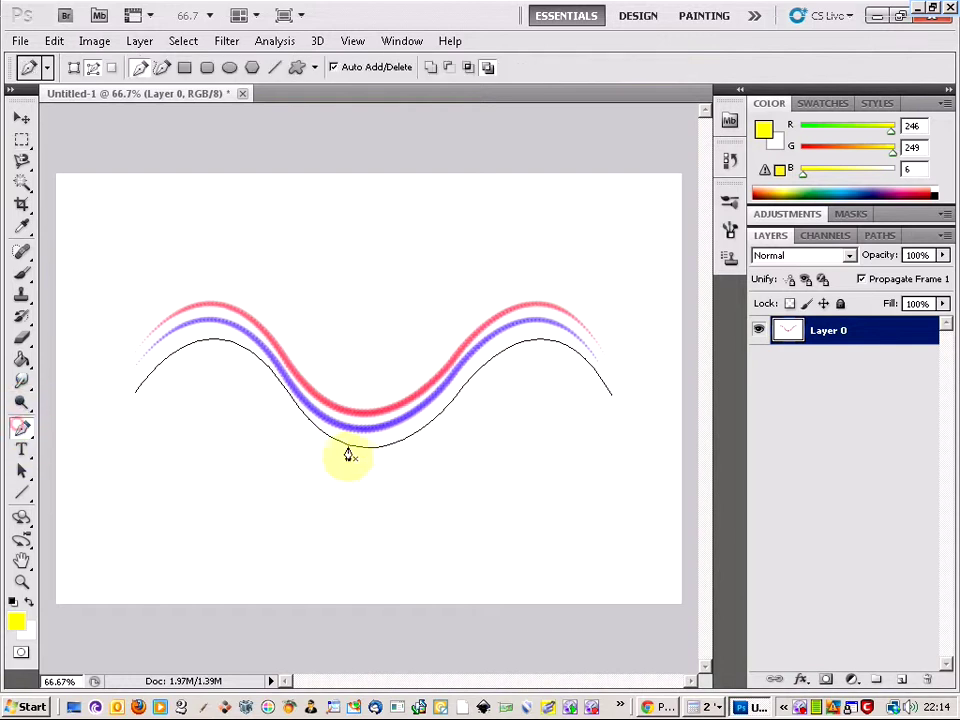
pyautogui.rightClick(356, 447)
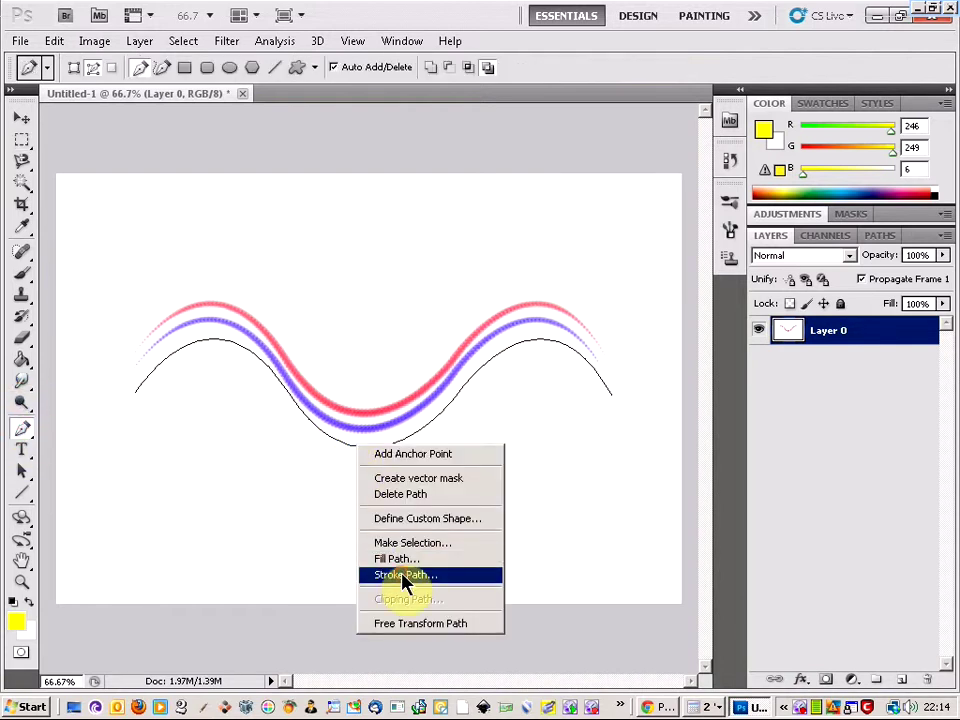
pyautogui.click(403, 576)
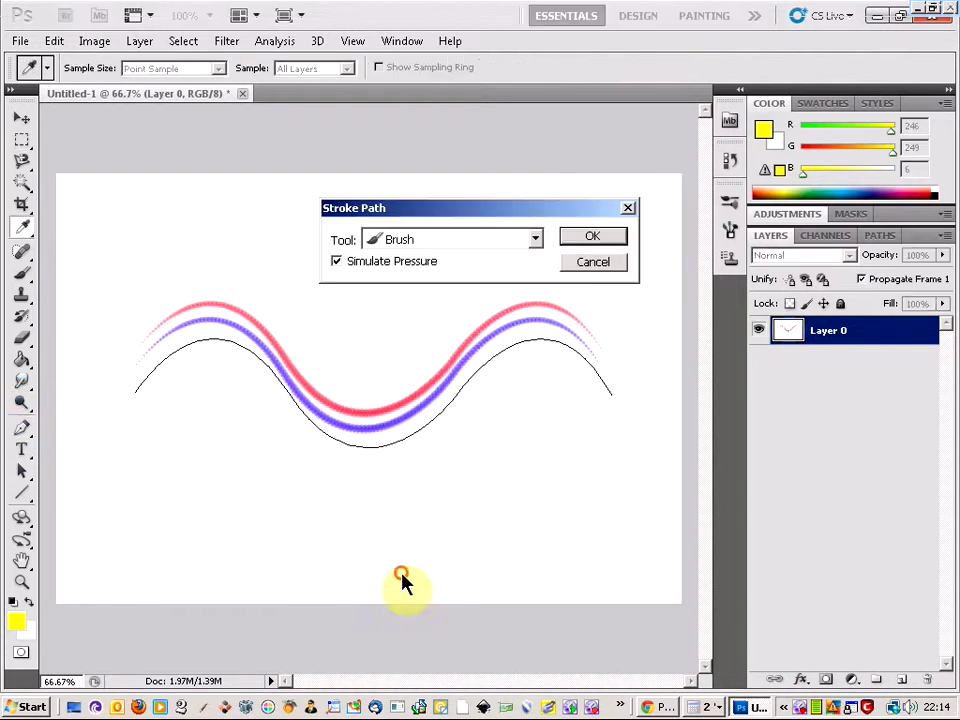
pyautogui.click(594, 240)
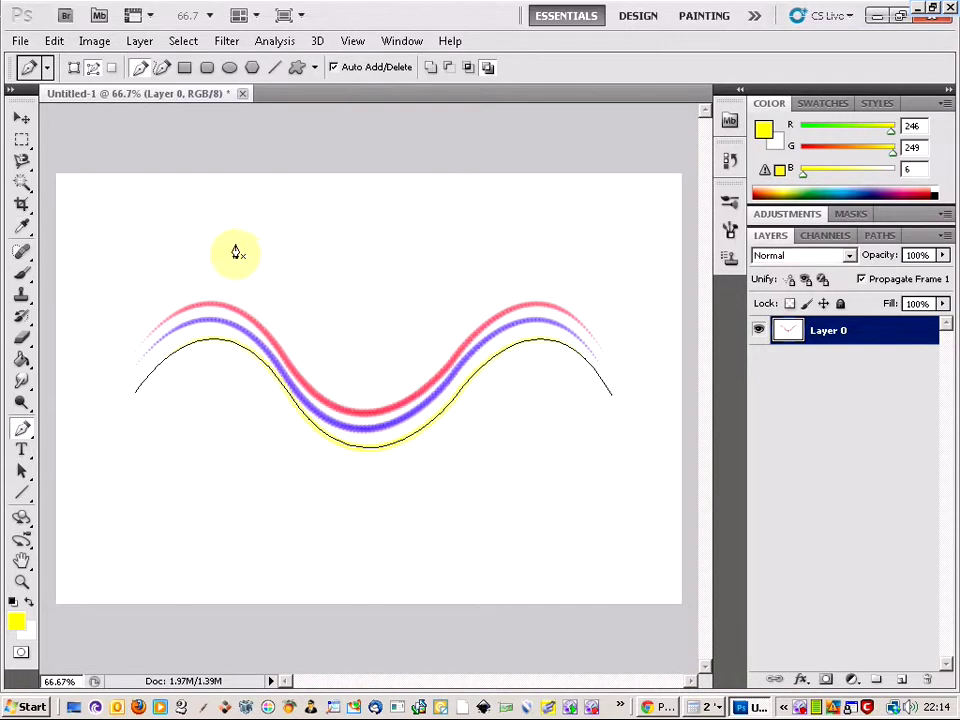
pyautogui.moveTo(22, 428); pyautogui.dragTo(84, 510)
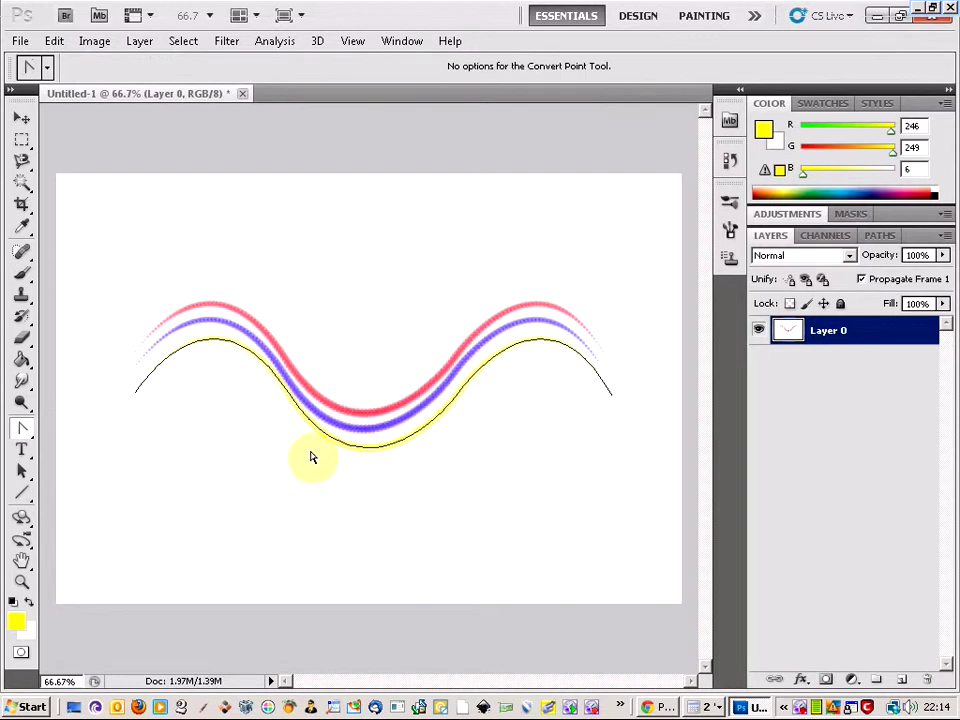
# Move the guide path down and rescale it to 68.37% width, 240.62% height, then apply
pyautogui.rightClick(345, 455)
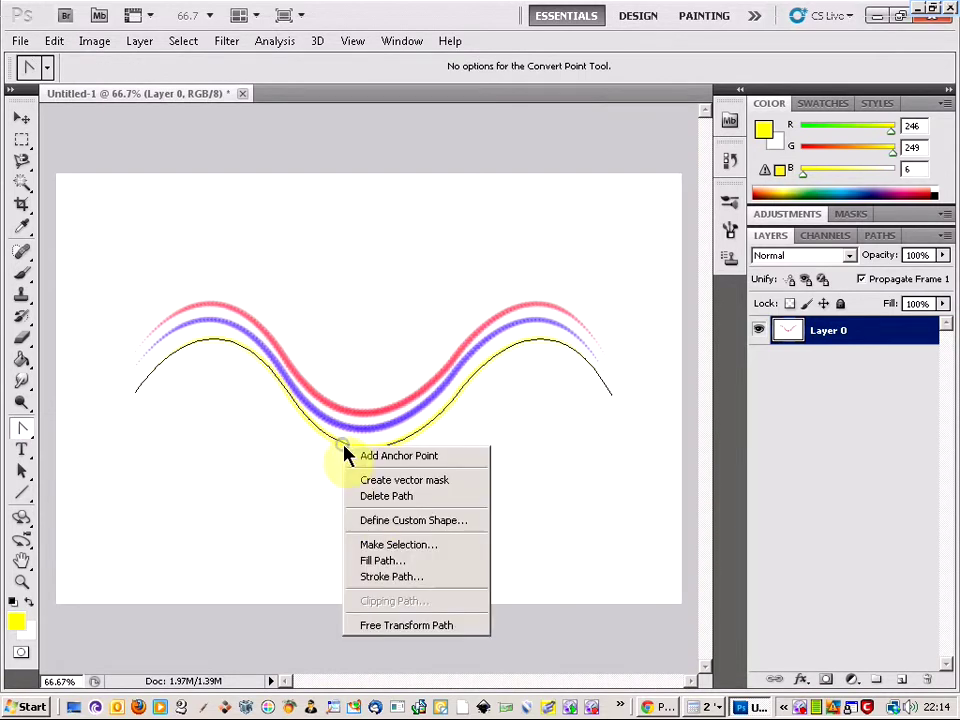
pyautogui.click(377, 626)
pyautogui.moveTo(401, 360)
pyautogui.mouseDown()
pyautogui.moveTo(407, 508)
pyautogui.moveTo(393, 489)
pyautogui.moveTo(419, 490)
pyautogui.mouseUp()
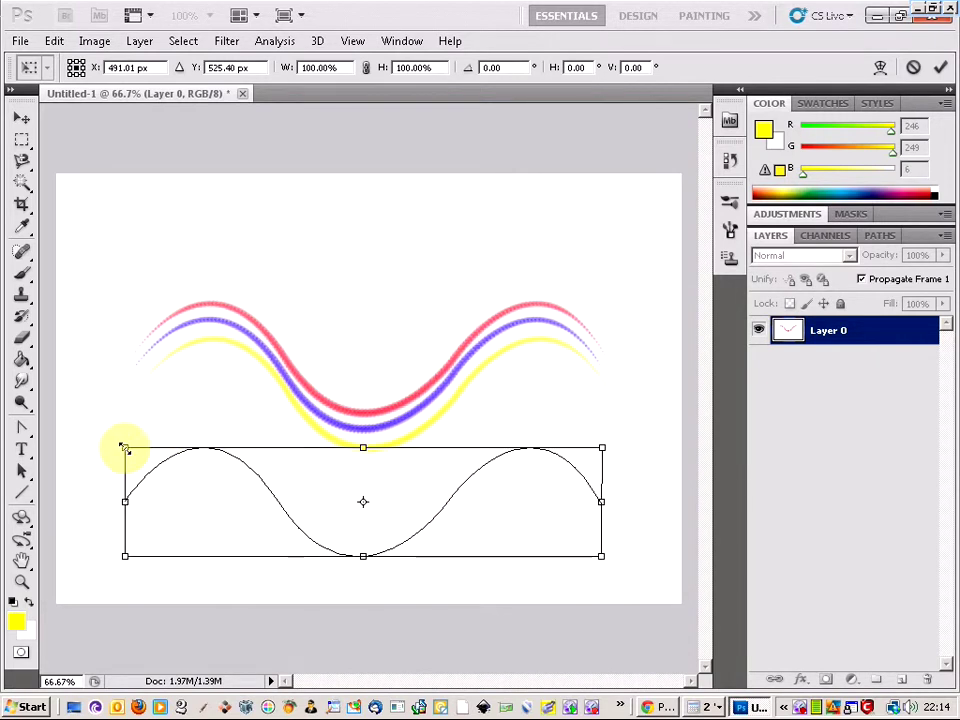
pyautogui.moveTo(124, 447); pyautogui.dragTo(363, 276)
pyautogui.moveTo(283, 367); pyautogui.dragTo(214, 368)
pyautogui.moveTo(440, 367); pyautogui.dragTo(542, 366)
pyautogui.moveTo(377, 462); pyautogui.dragTo(377, 513)
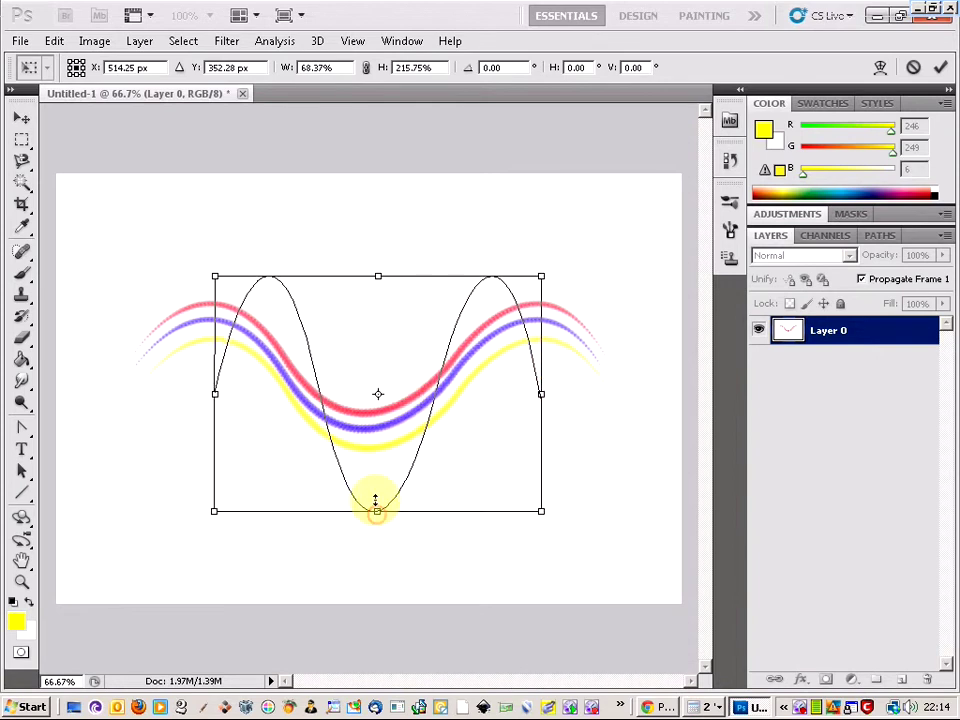
pyautogui.moveTo(377, 275); pyautogui.dragTo(377, 247)
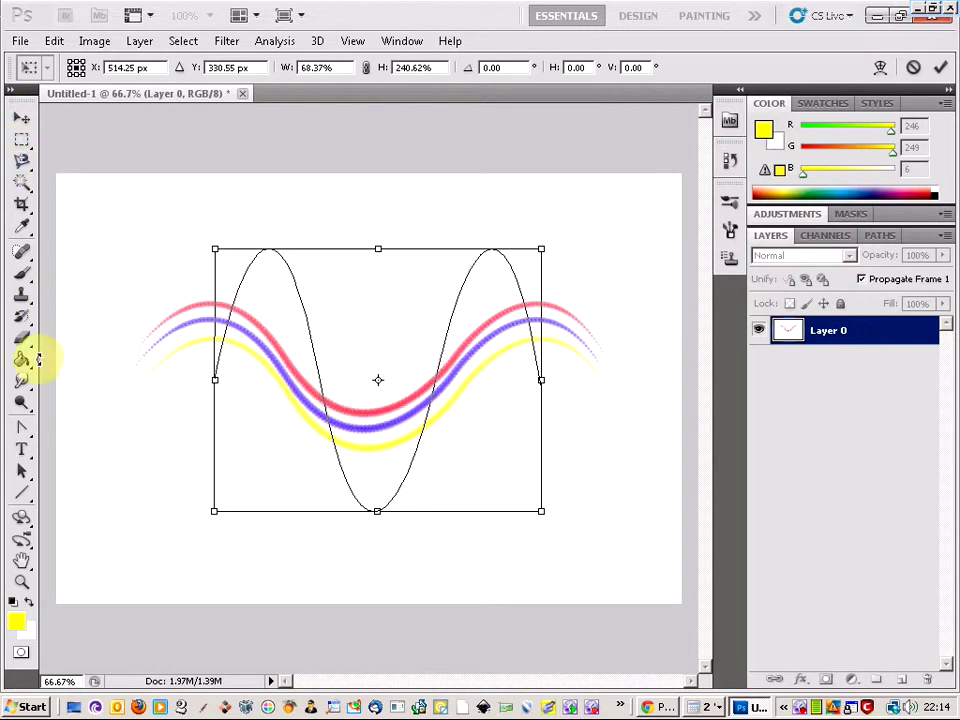
pyautogui.click(21, 428)
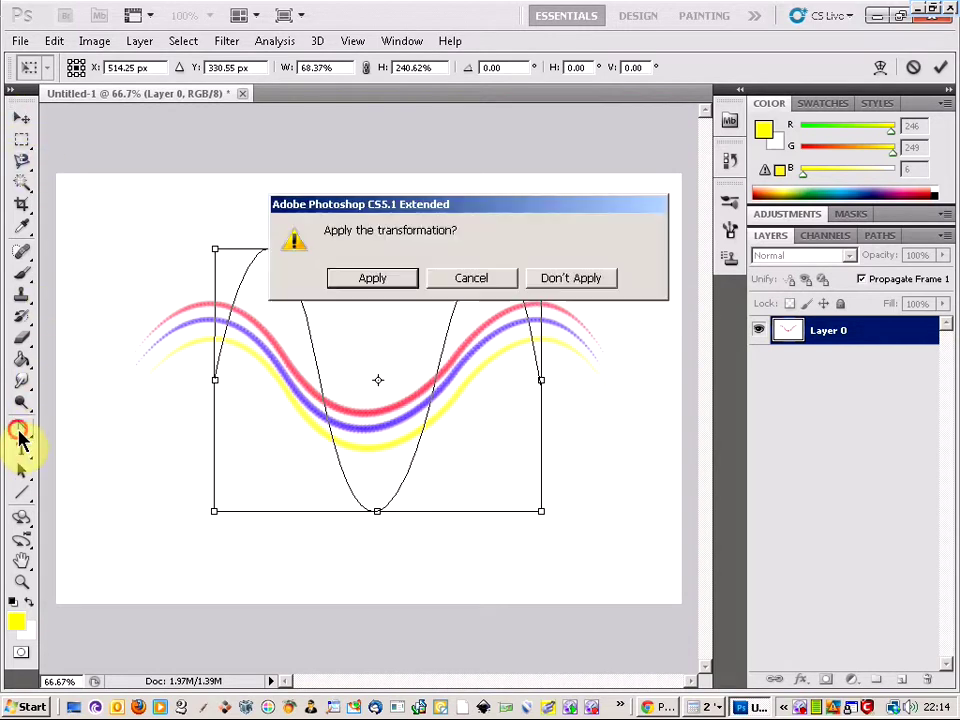
pyautogui.click(385, 281)
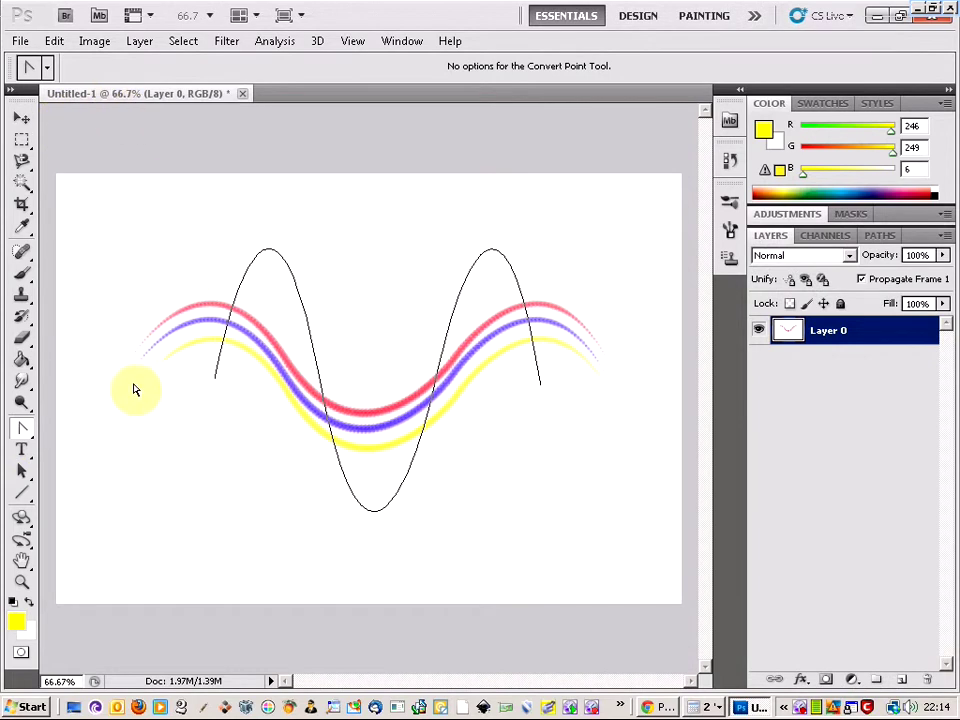
# Select the Brush tool and pick the Round Blunt Medium Stiff bristle preset without renaming it
pyautogui.click(18, 274)
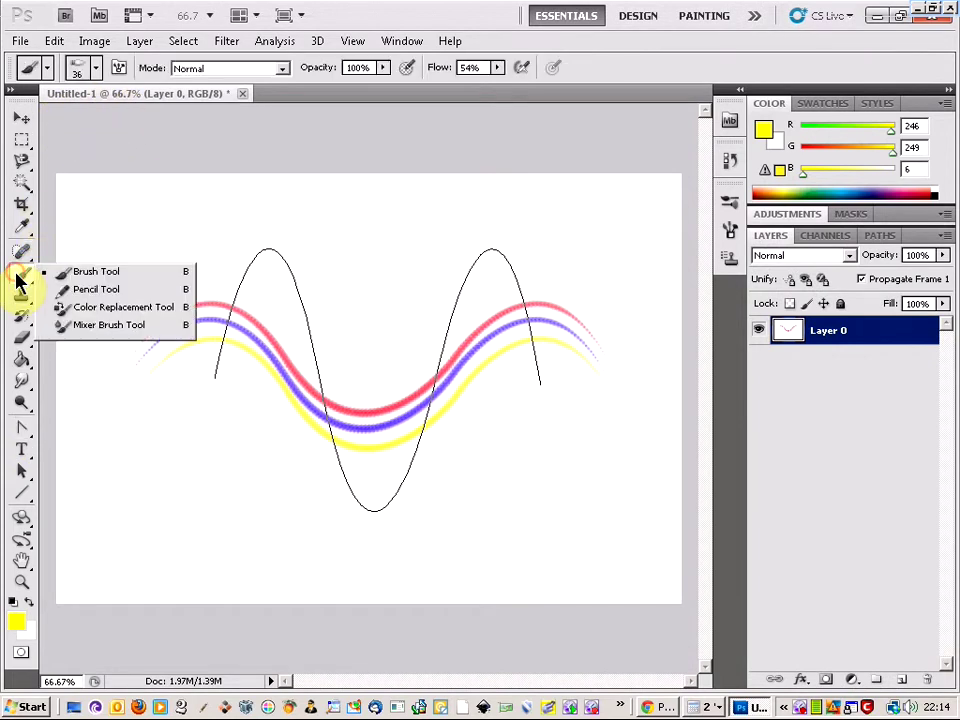
pyautogui.click(118, 68)
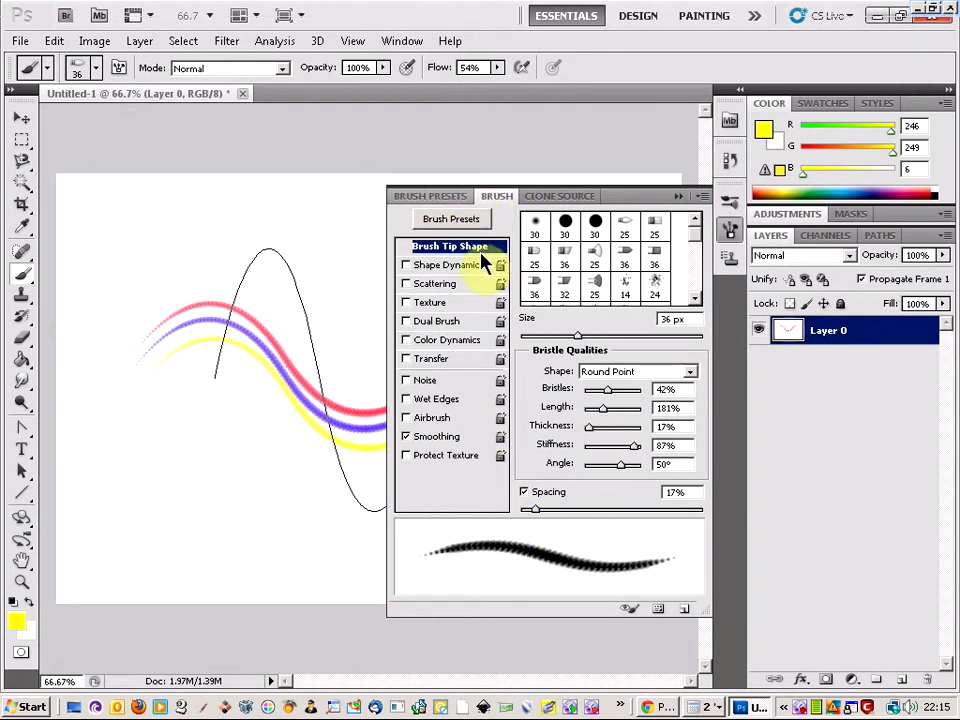
pyautogui.click(447, 197)
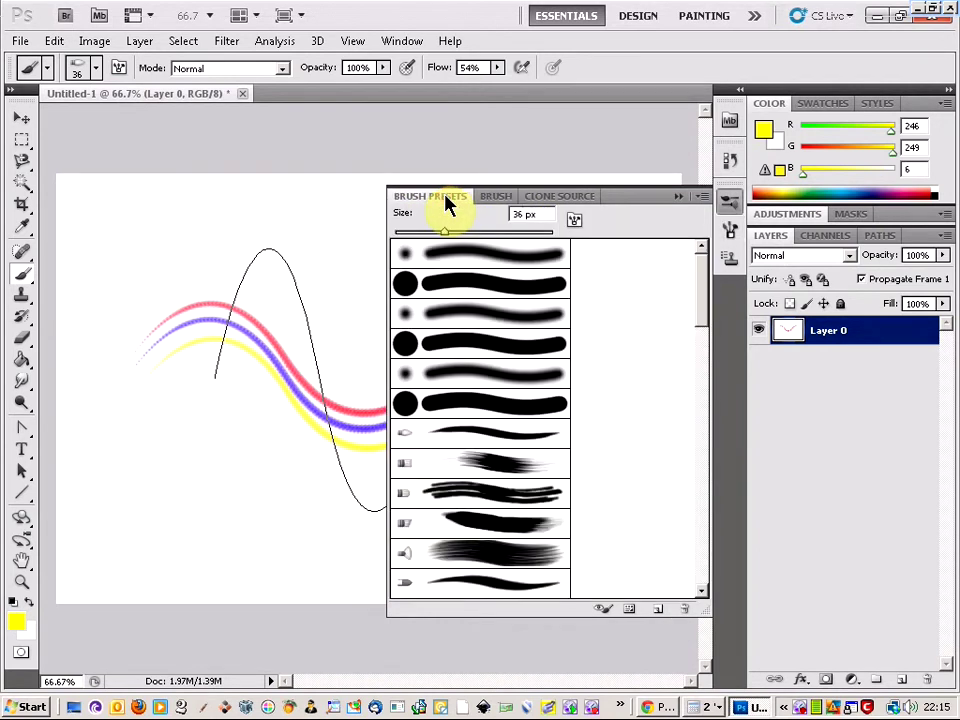
pyautogui.click(527, 466)
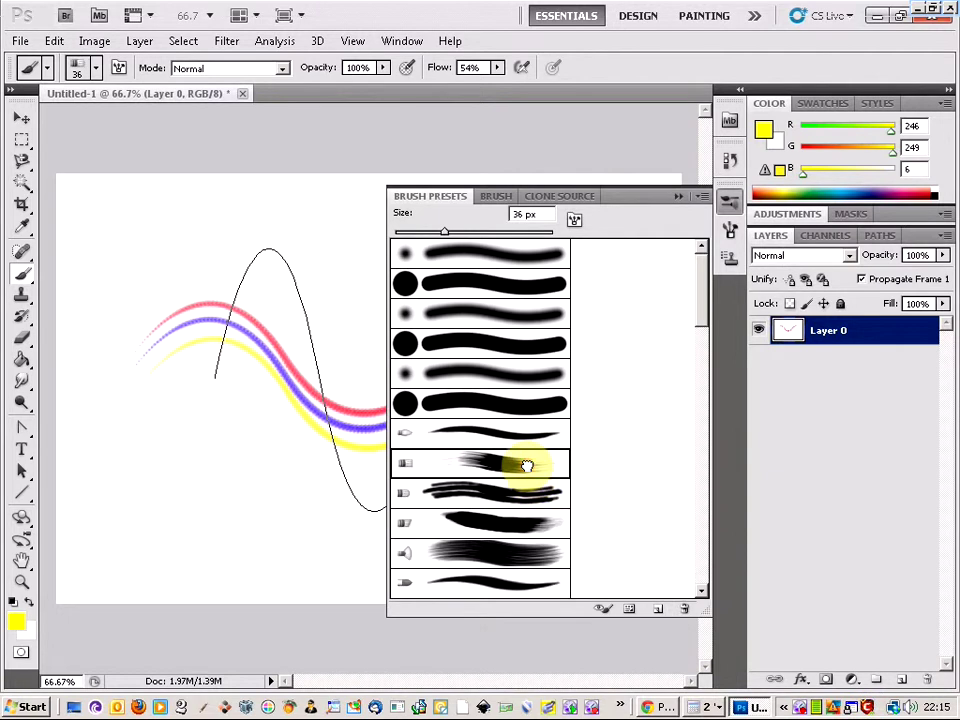
pyautogui.doubleClick(527, 466)
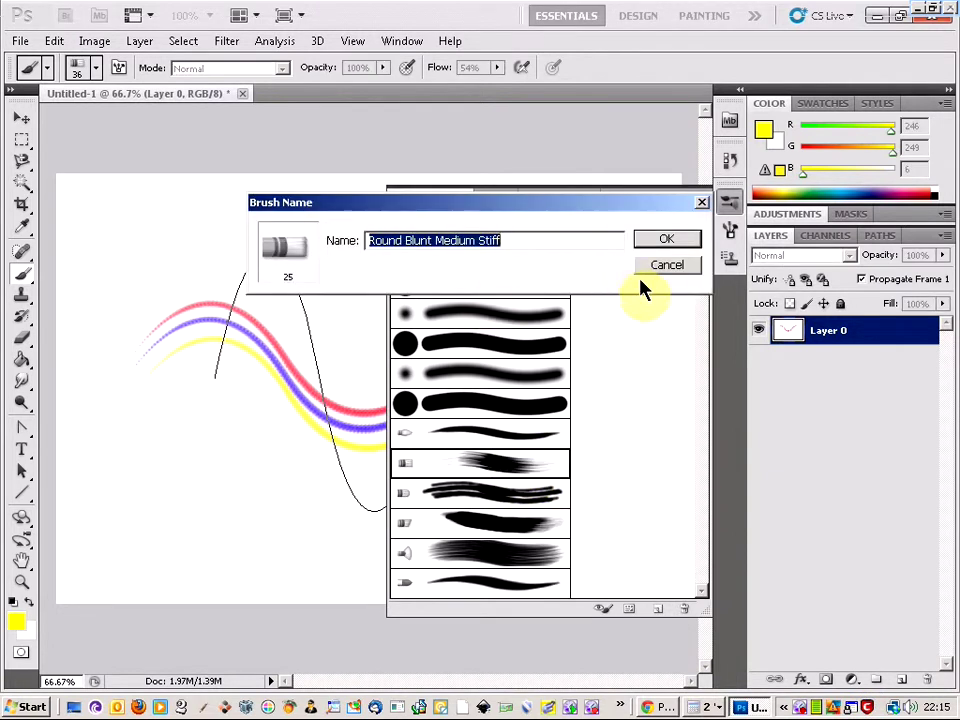
pyautogui.click(686, 268)
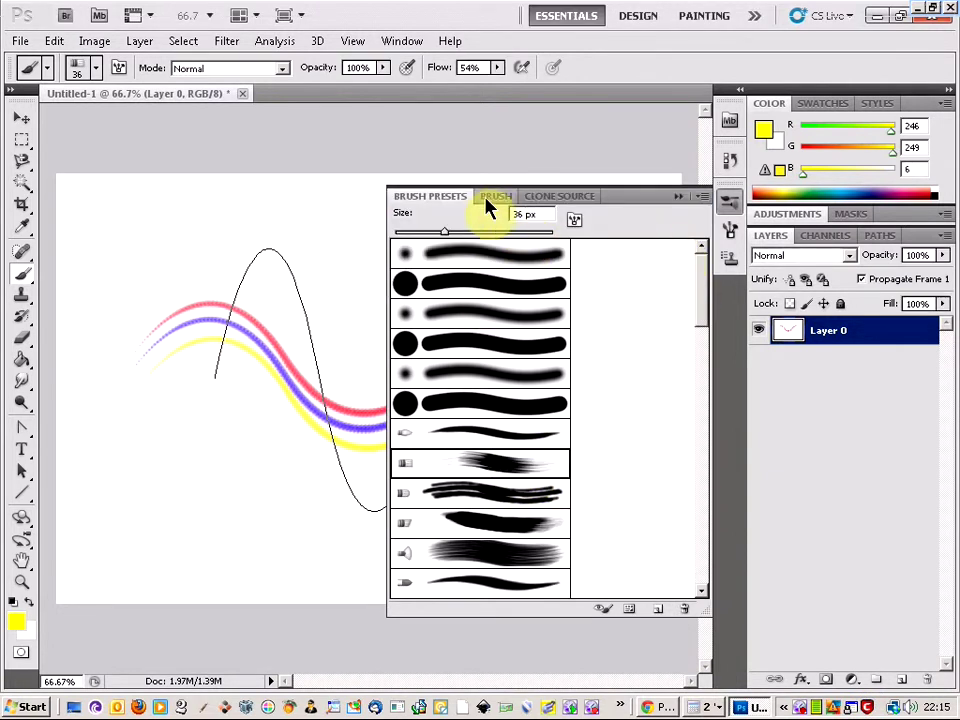
# Give the Round Blunt bristle tip 3% spacing, 9% bristles and 103% length
pyautogui.click(491, 197)
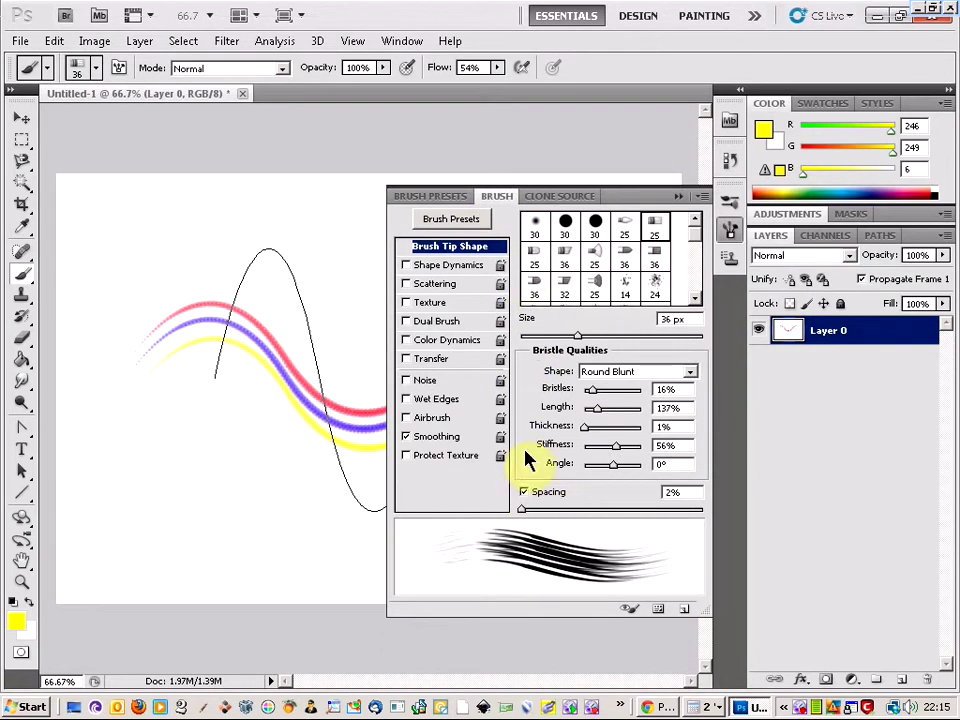
pyautogui.moveTo(523, 508)
pyautogui.mouseDown()
pyautogui.moveTo(606, 511)
pyautogui.moveTo(521, 509)
pyautogui.mouseUp()
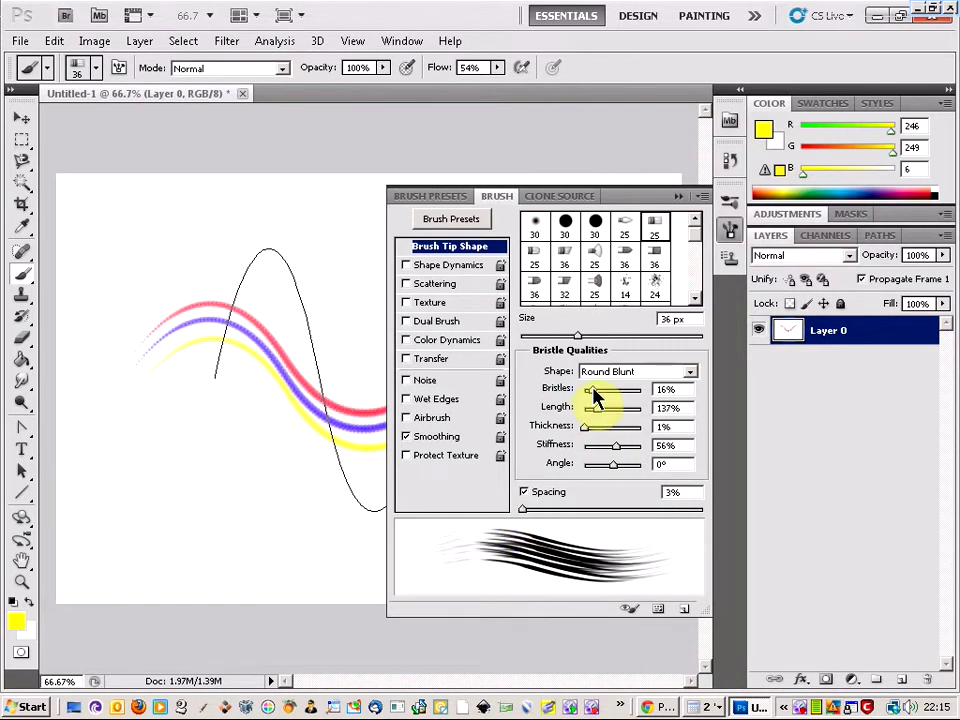
pyautogui.moveTo(591, 389)
pyautogui.mouseDown()
pyautogui.moveTo(606, 391)
pyautogui.moveTo(591, 398)
pyautogui.moveTo(612, 415)
pyautogui.moveTo(592, 410)
pyautogui.moveTo(598, 440)
pyautogui.moveTo(585, 438)
pyautogui.mouseUp()
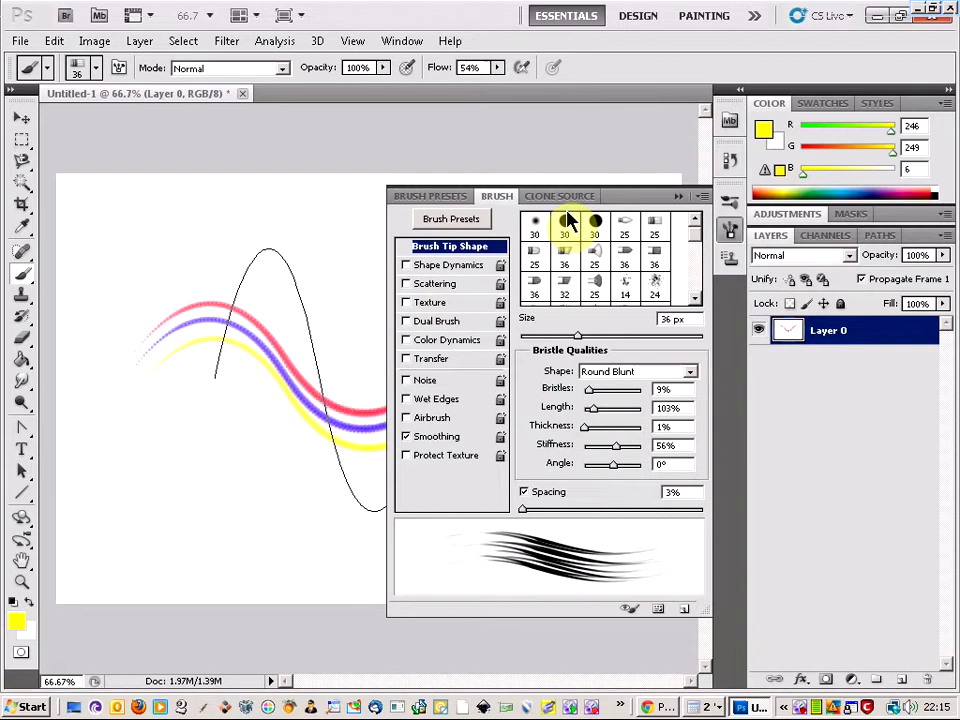
pyautogui.click(680, 197)
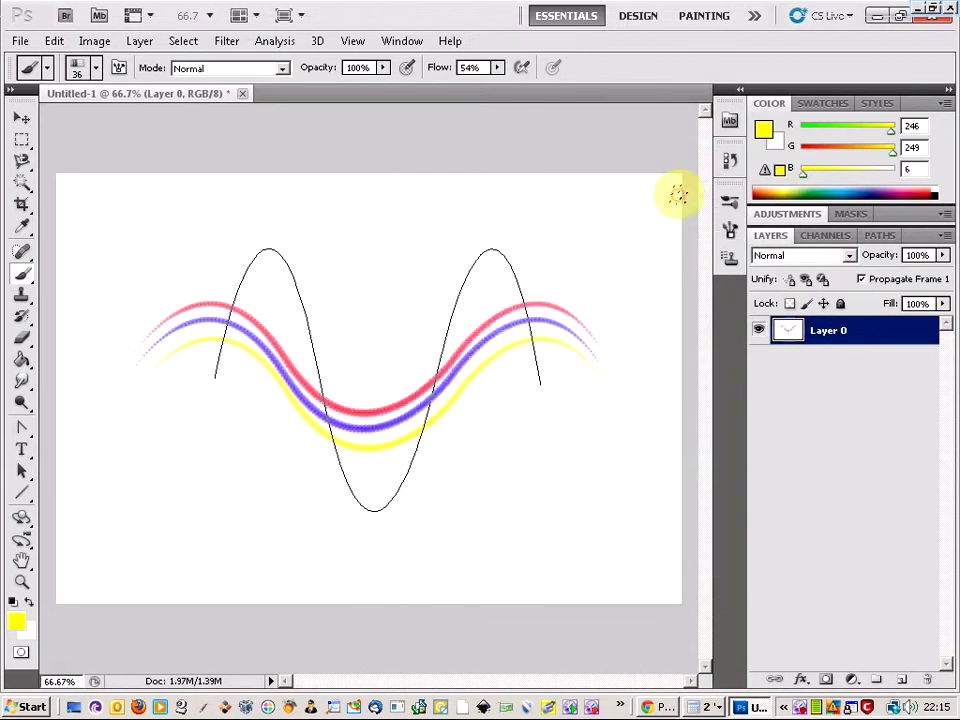
# Enlarge the bristle brush from 36 px to 59 px in the brush preset picker
pyautogui.click(96, 68)
pyautogui.moveTo(88, 124); pyautogui.dragTo(97, 124)
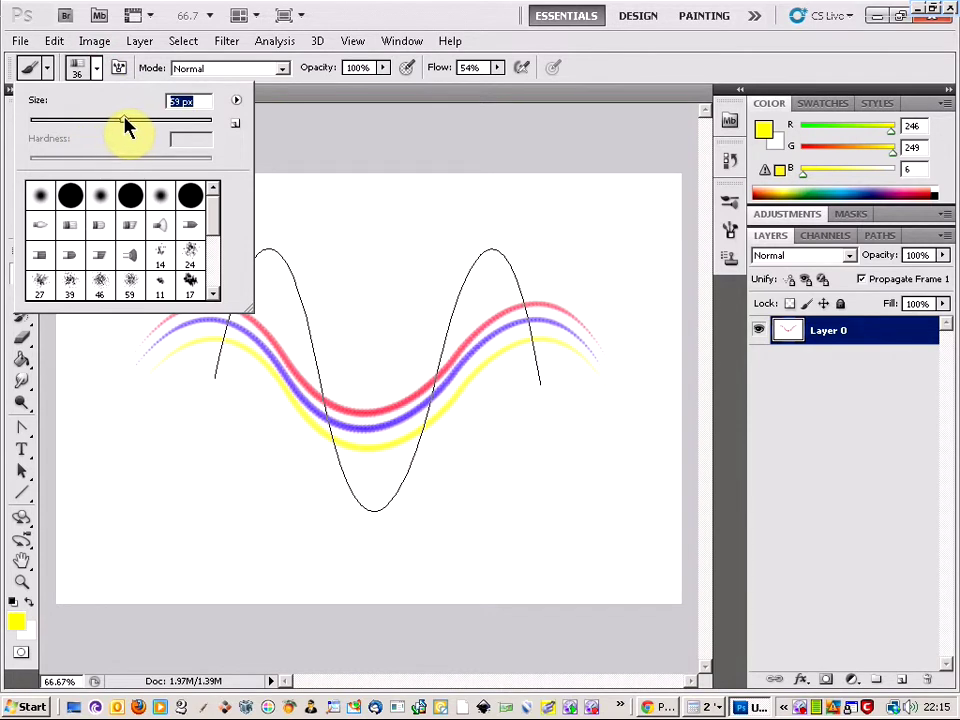
pyautogui.click(570, 80)
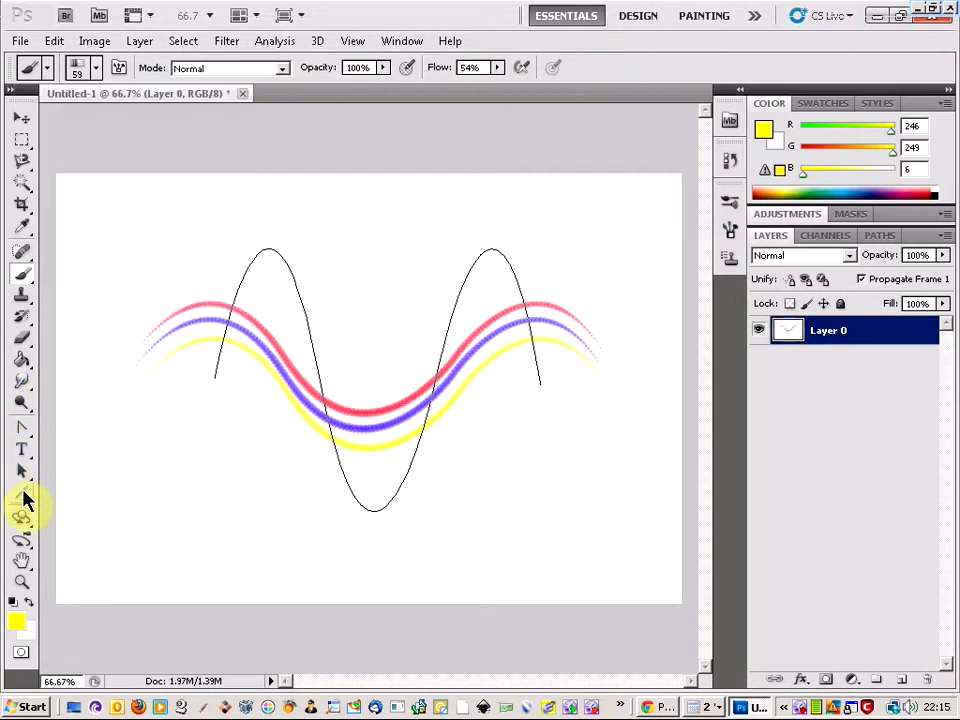
# Set the foreground colour to medium green #2eb95f (R46 G185 B95)
pyautogui.click(17, 624)
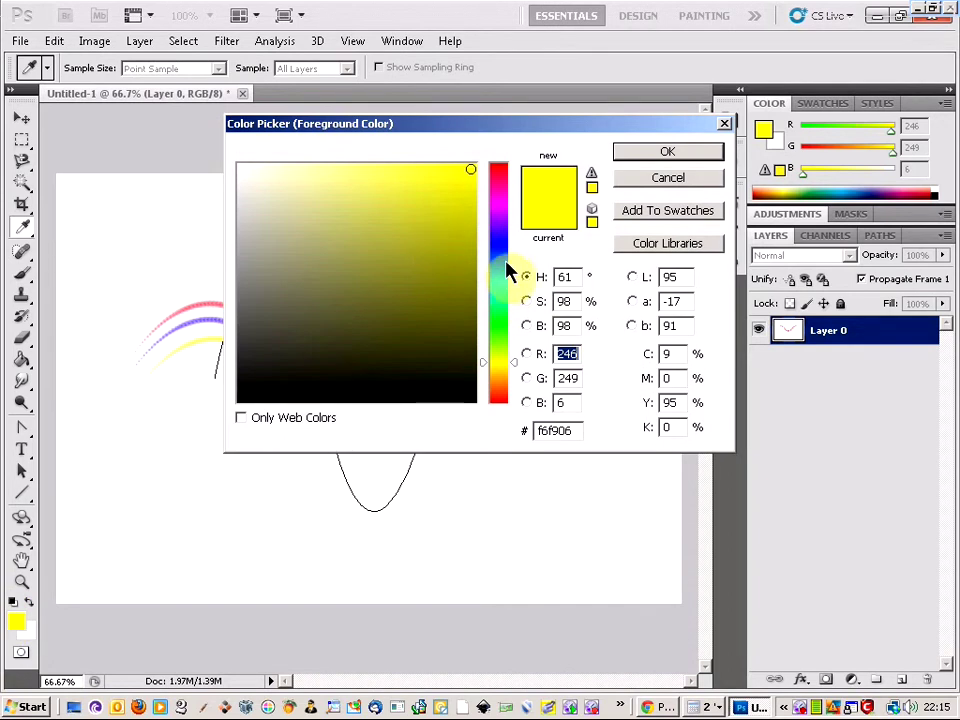
pyautogui.click(505, 317)
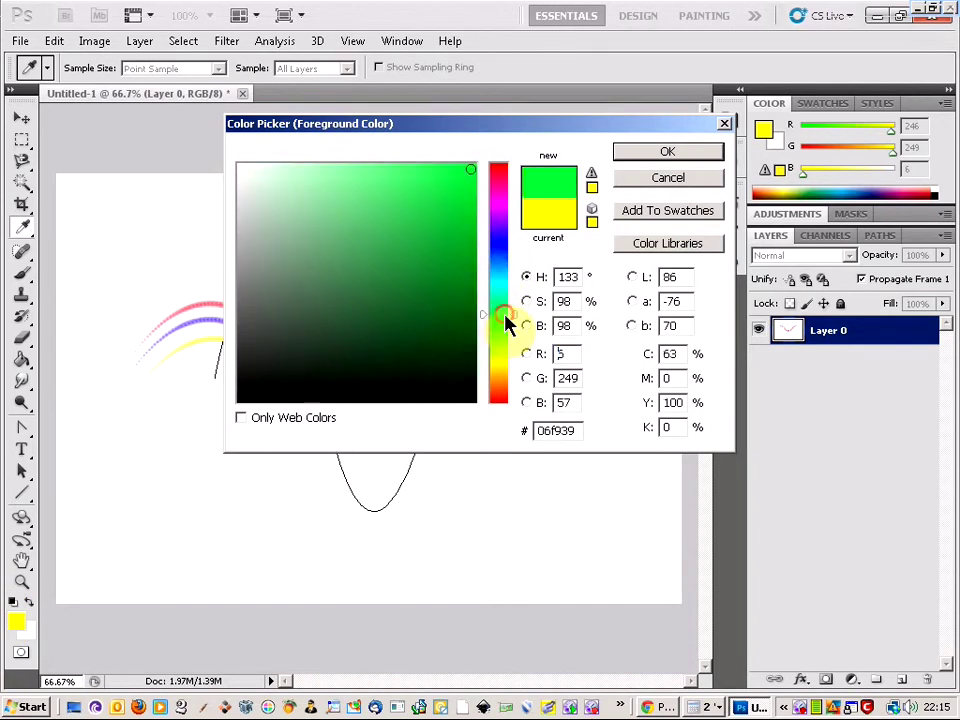
pyautogui.click(506, 309)
pyautogui.click(417, 229)
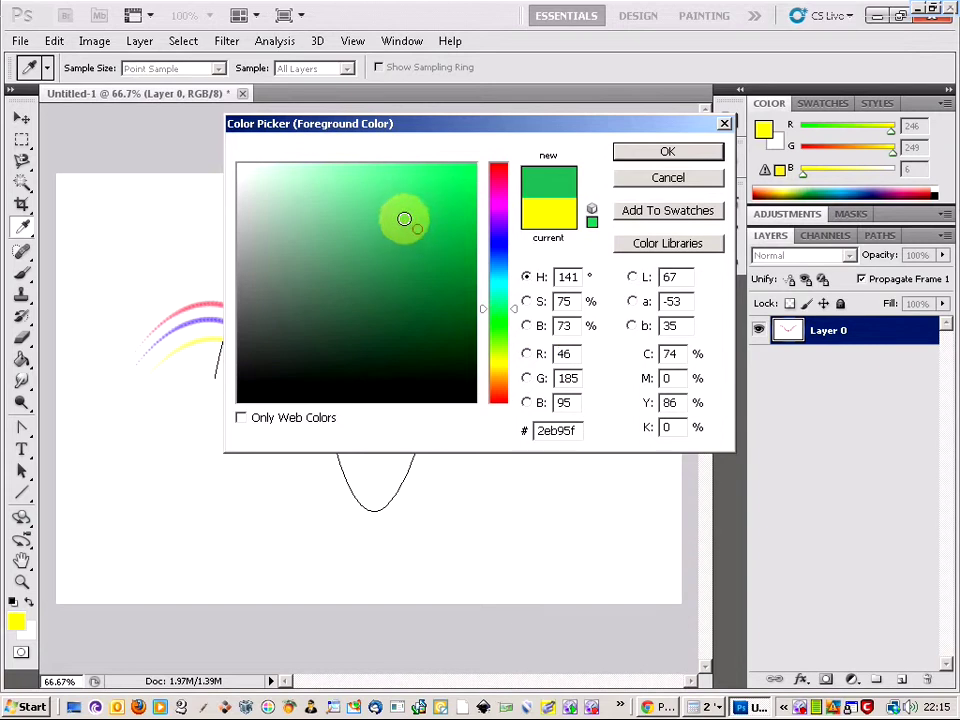
pyautogui.click(624, 153)
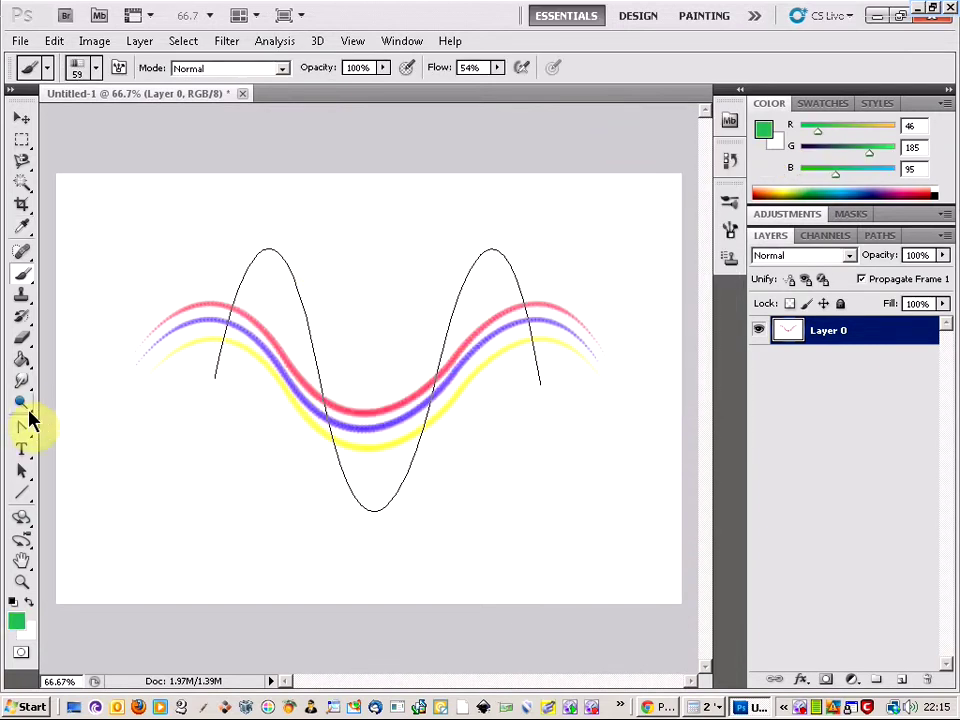
# Stroke the guide path with the green bristle brush via Stroke Path, Tool: Brush
pyautogui.moveTo(28, 429); pyautogui.dragTo(55, 426)
pyautogui.rightClick(328, 412)
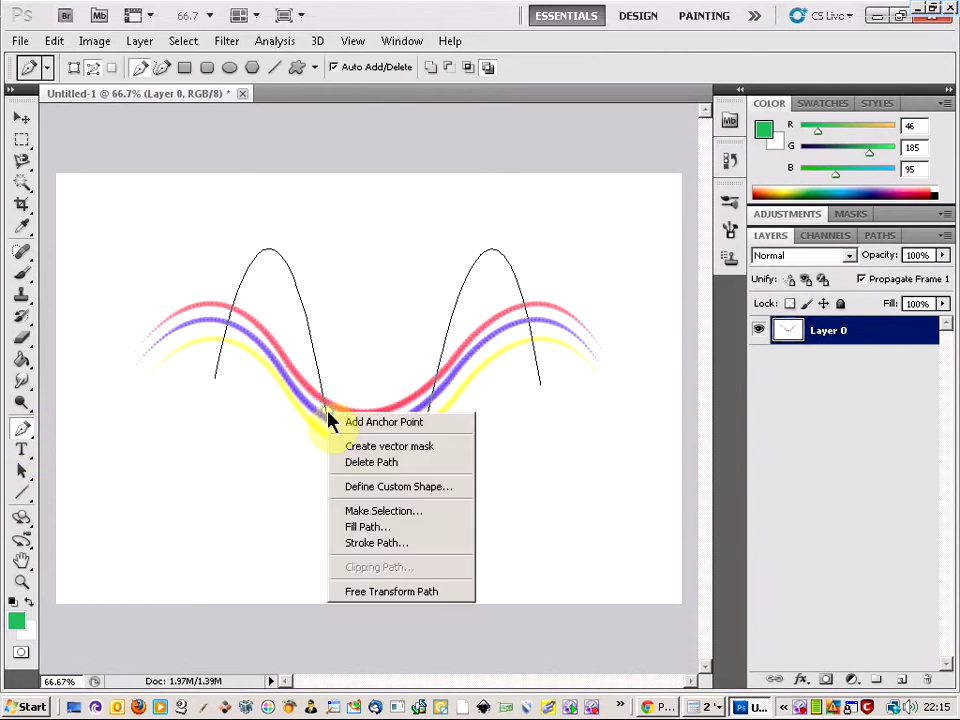
pyautogui.click(378, 557)
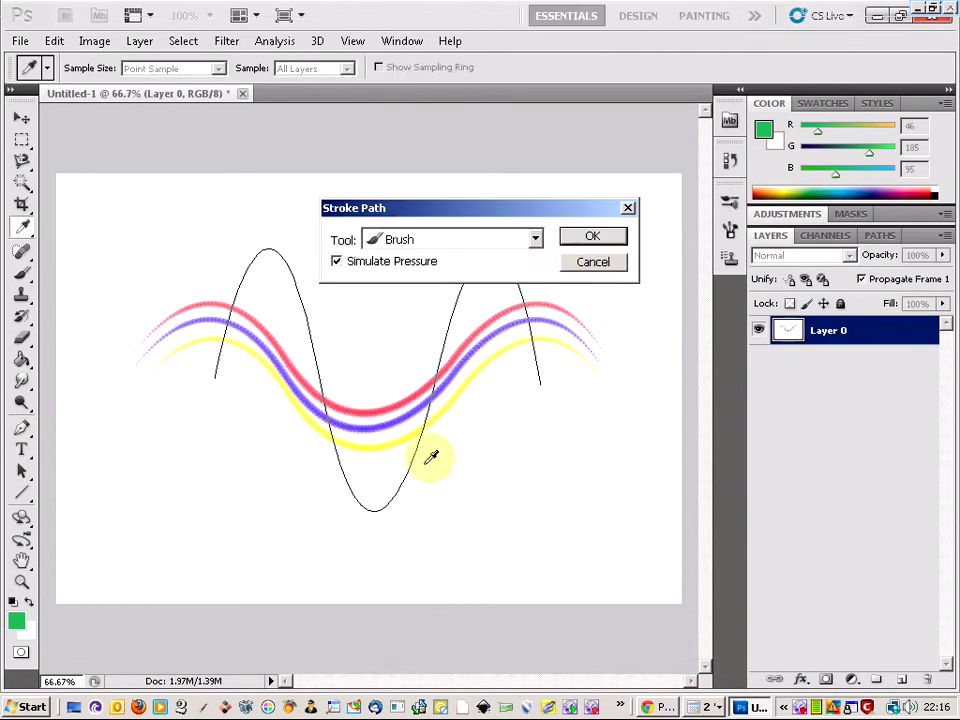
pyautogui.click(604, 238)
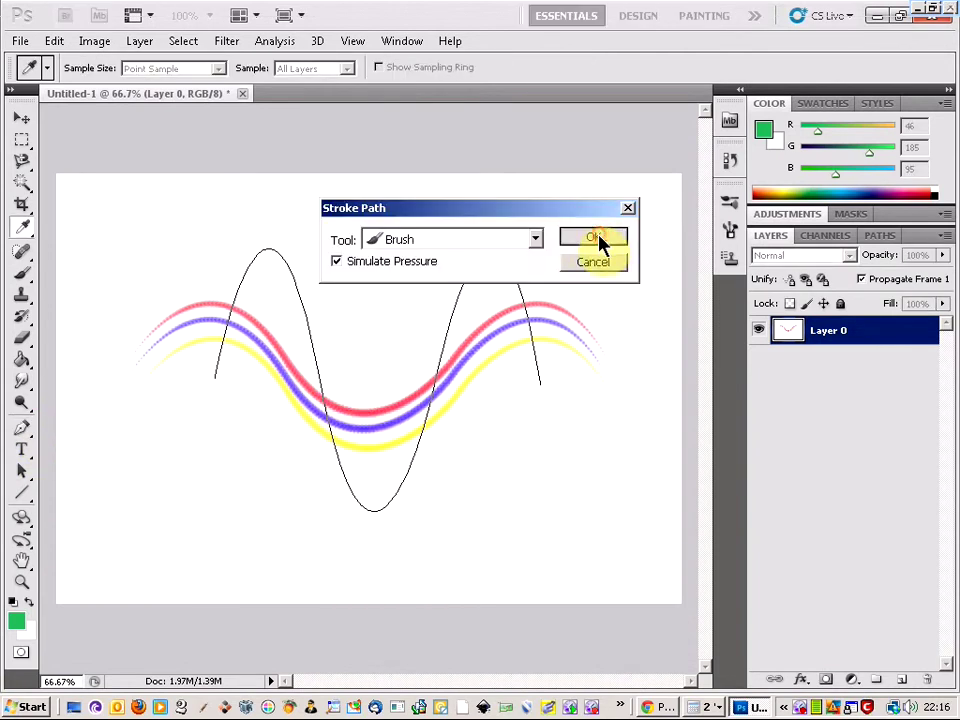
pyautogui.click(25, 435)
pyautogui.click(84, 500)
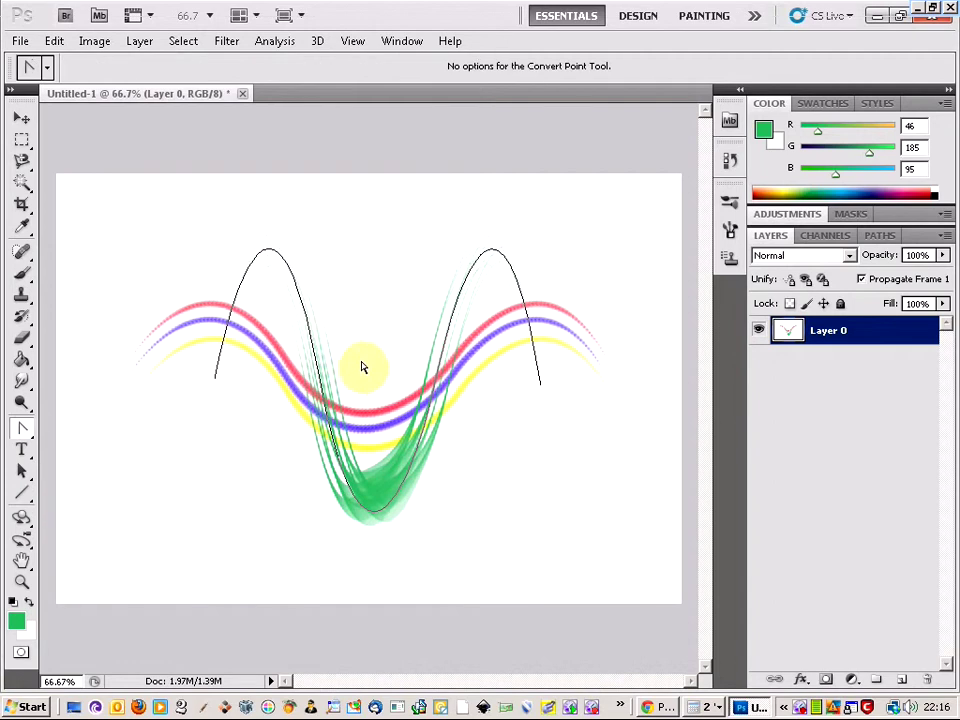
pyautogui.click(334, 392)
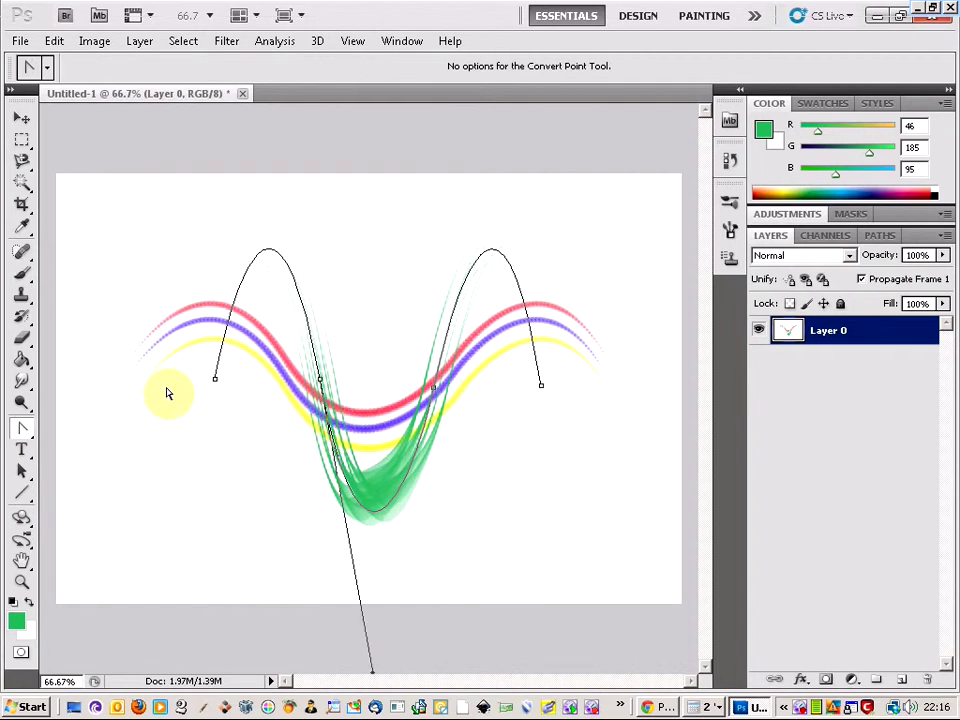
pyautogui.click(25, 432)
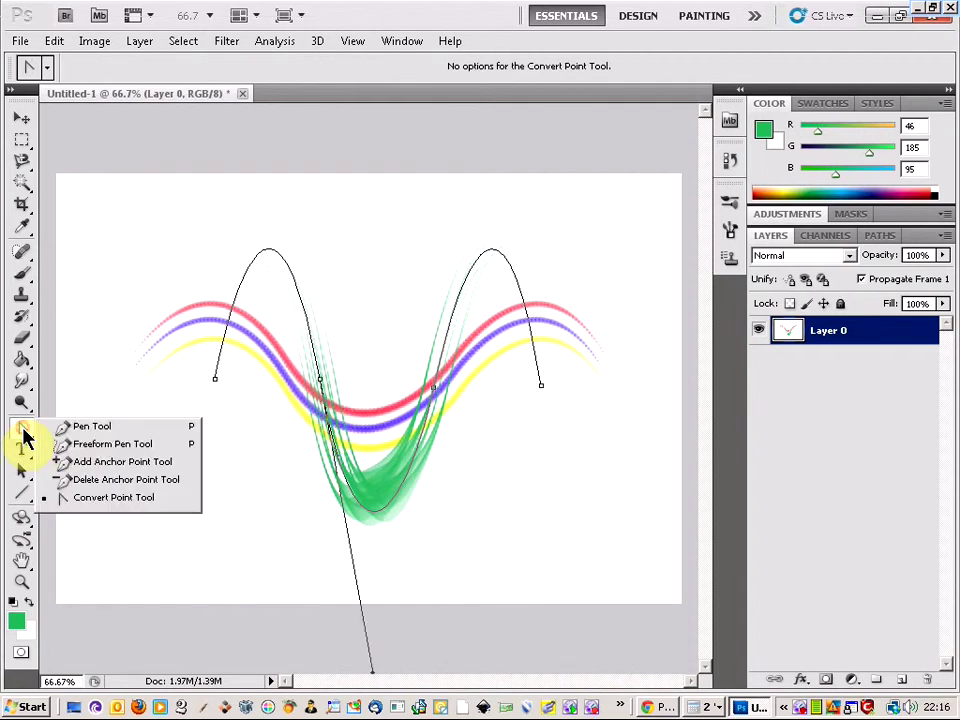
pyautogui.click(86, 426)
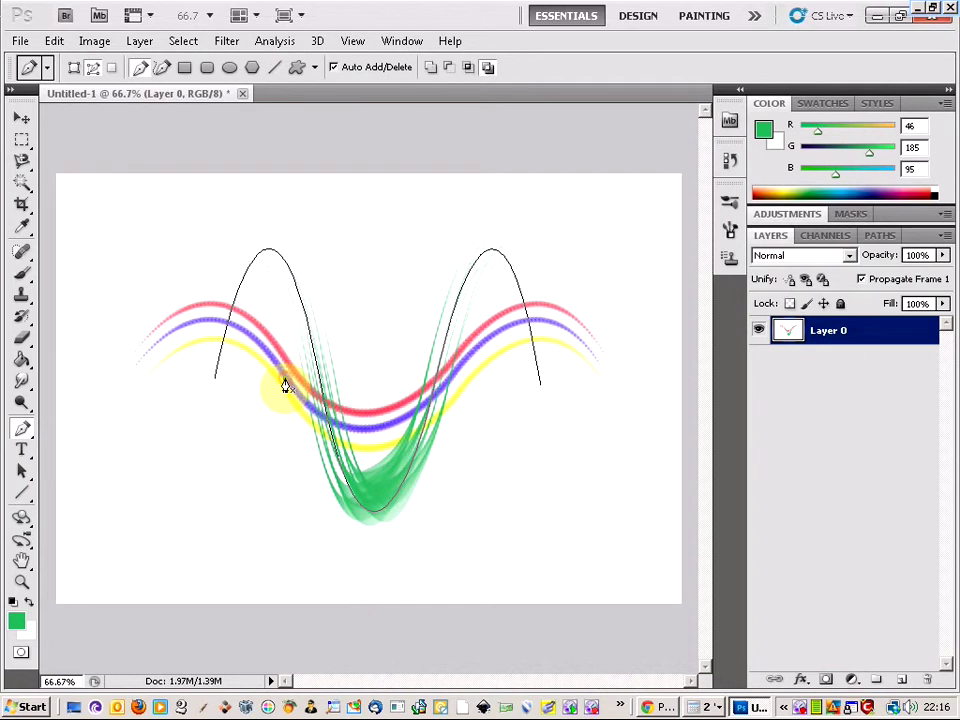
pyautogui.click(25, 430)
pyautogui.click(90, 497)
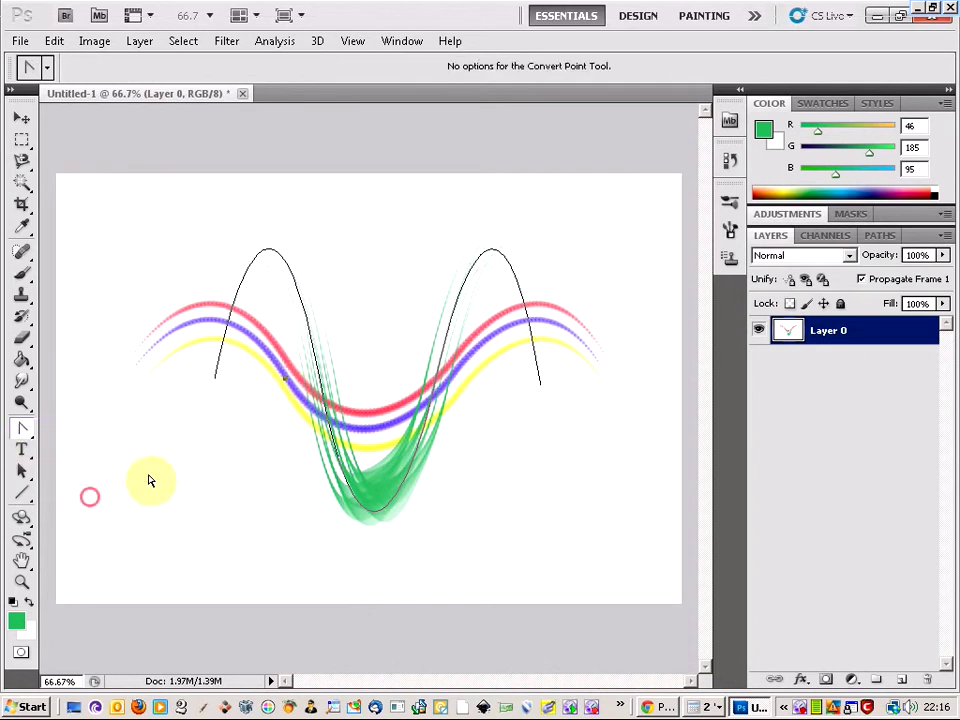
pyautogui.rightClick(313, 353)
pyautogui.click(364, 529)
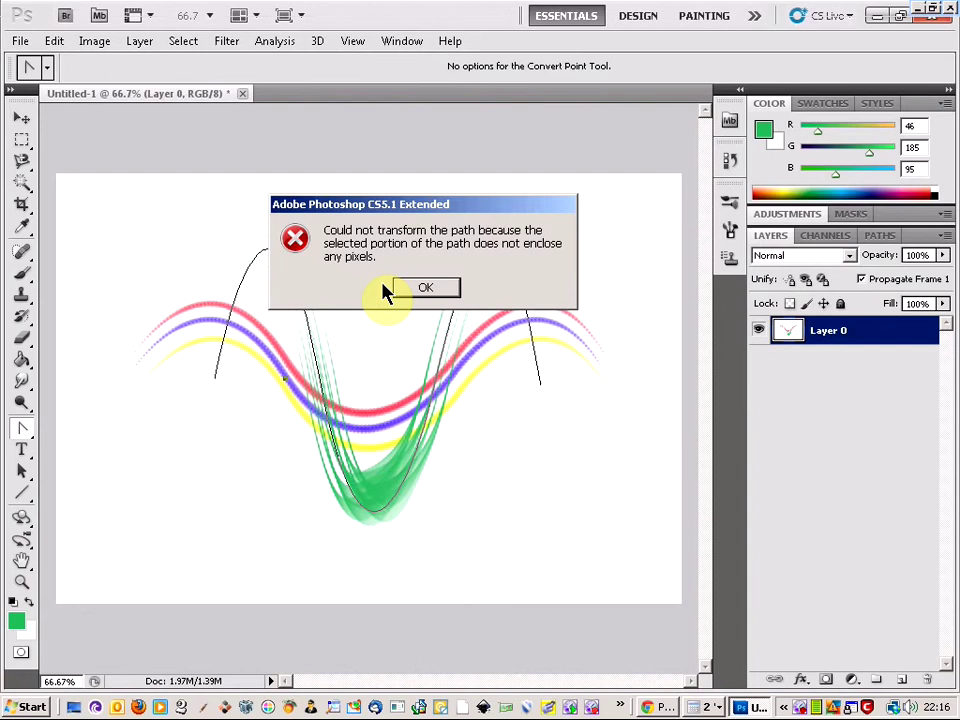
pyautogui.click(420, 289)
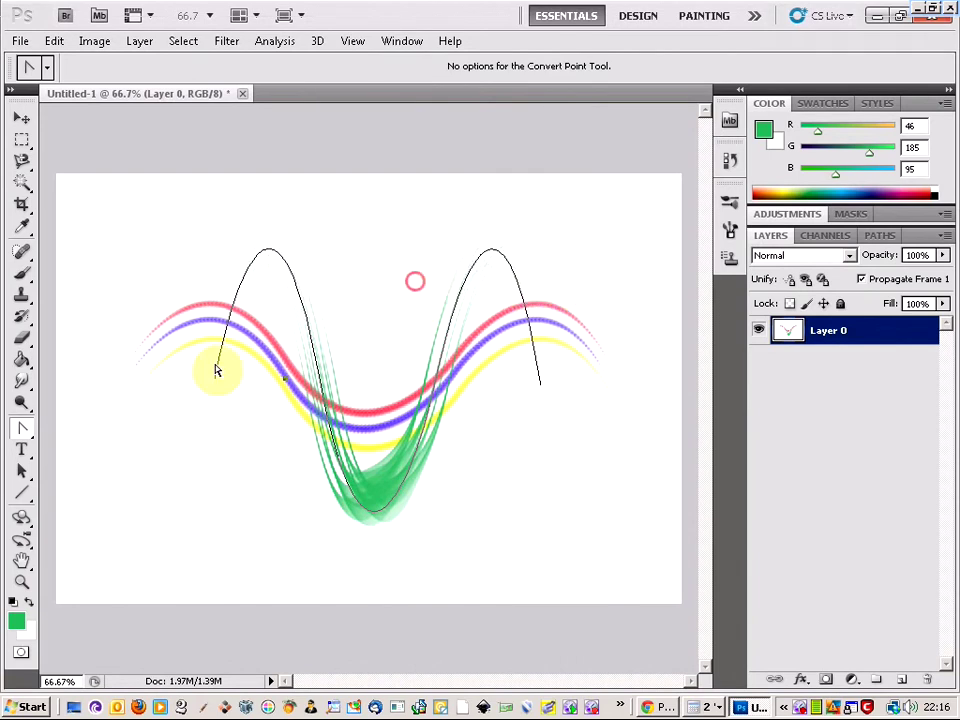
pyautogui.click(24, 437)
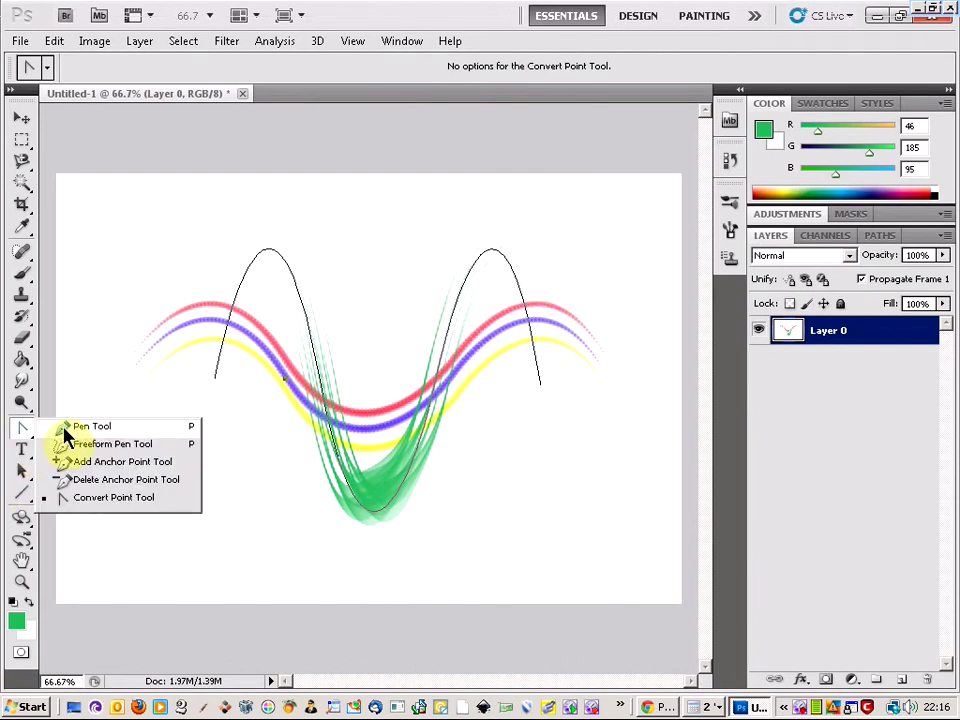
pyautogui.click(71, 428)
pyautogui.click(321, 373)
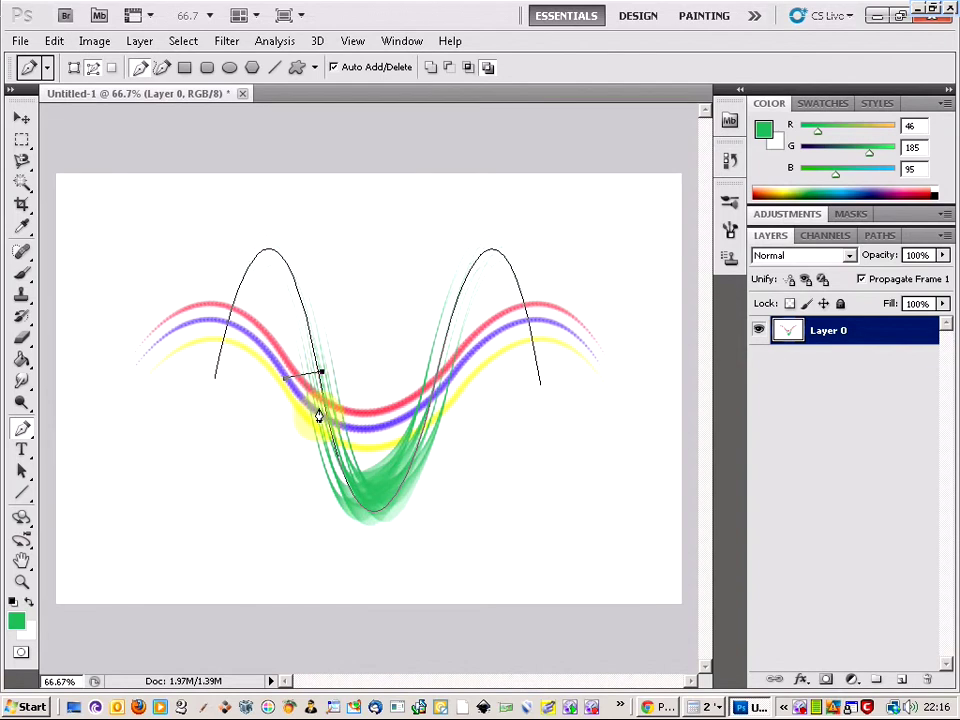
pyautogui.hotkey('ctrl', 'z')
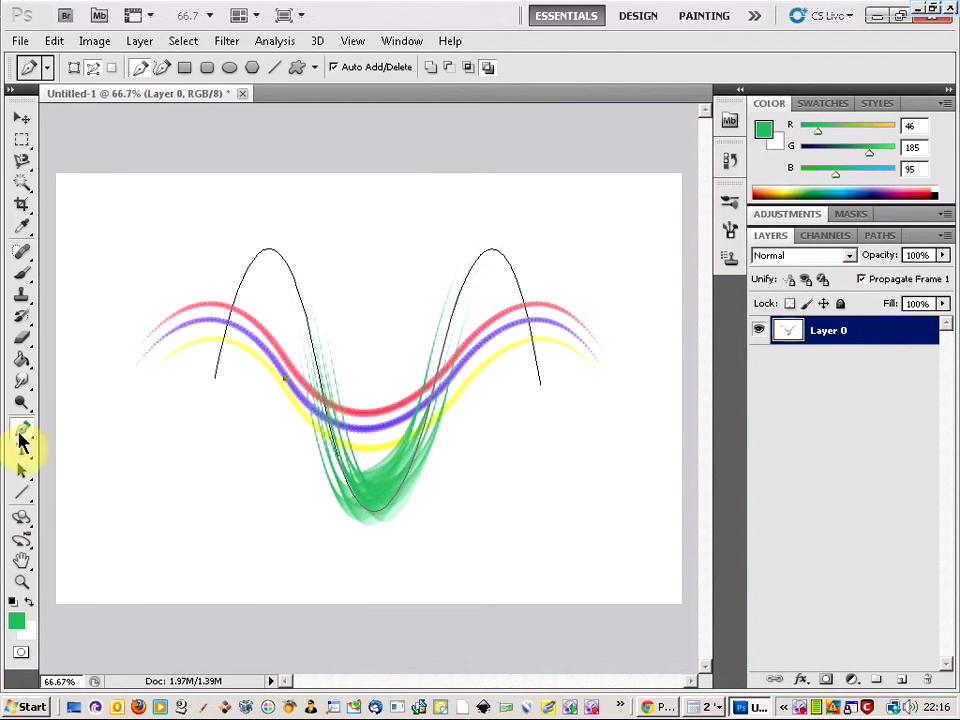
pyautogui.rightClick(318, 383)
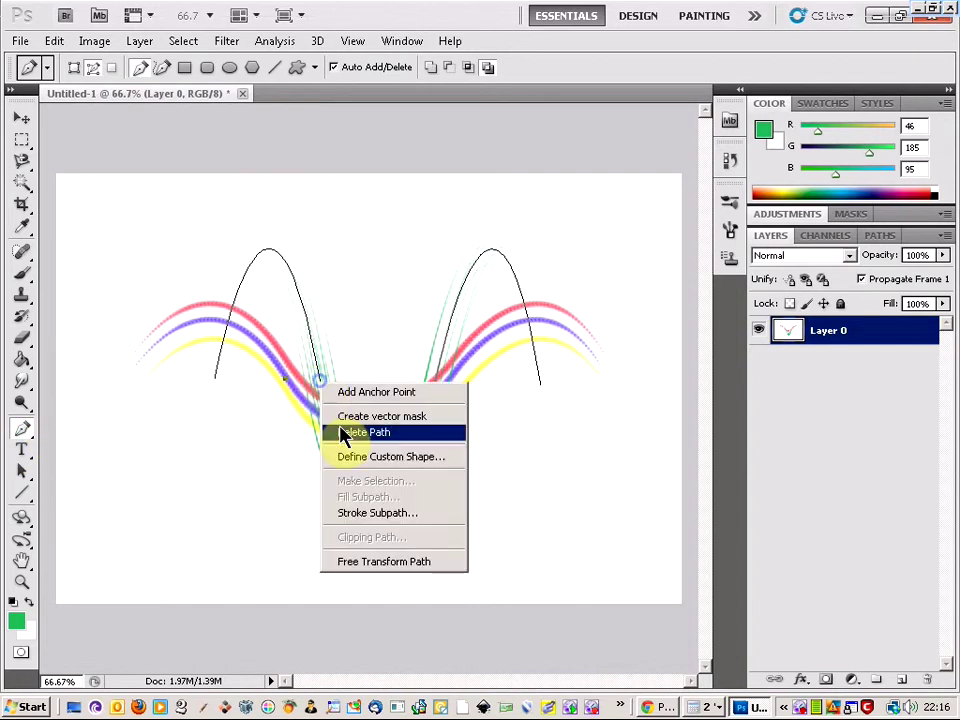
pyautogui.click(372, 563)
pyautogui.click(424, 289)
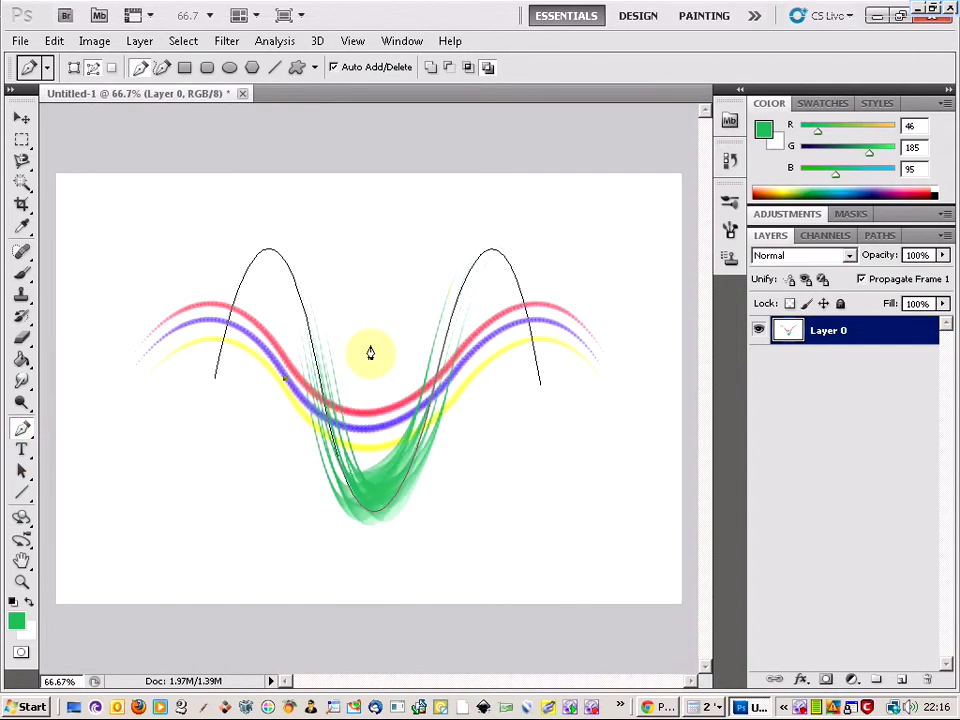
pyautogui.click(21, 135)
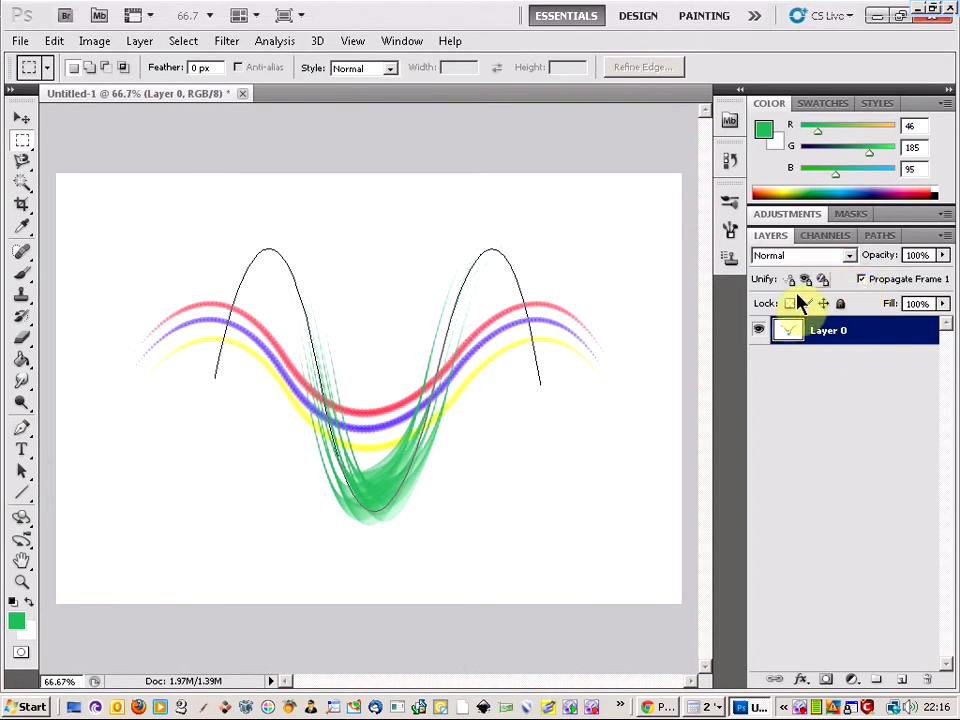
# Delete the guide path's anchors on both humps with the Delete Anchor Point Tool
pyautogui.click(27, 435)
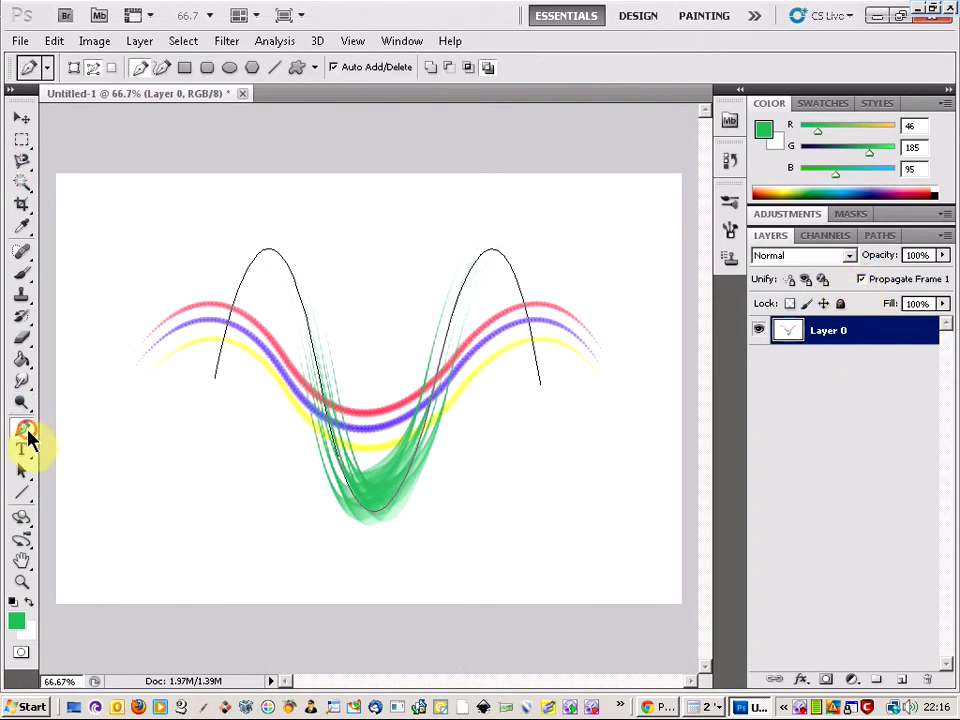
pyautogui.click(79, 478)
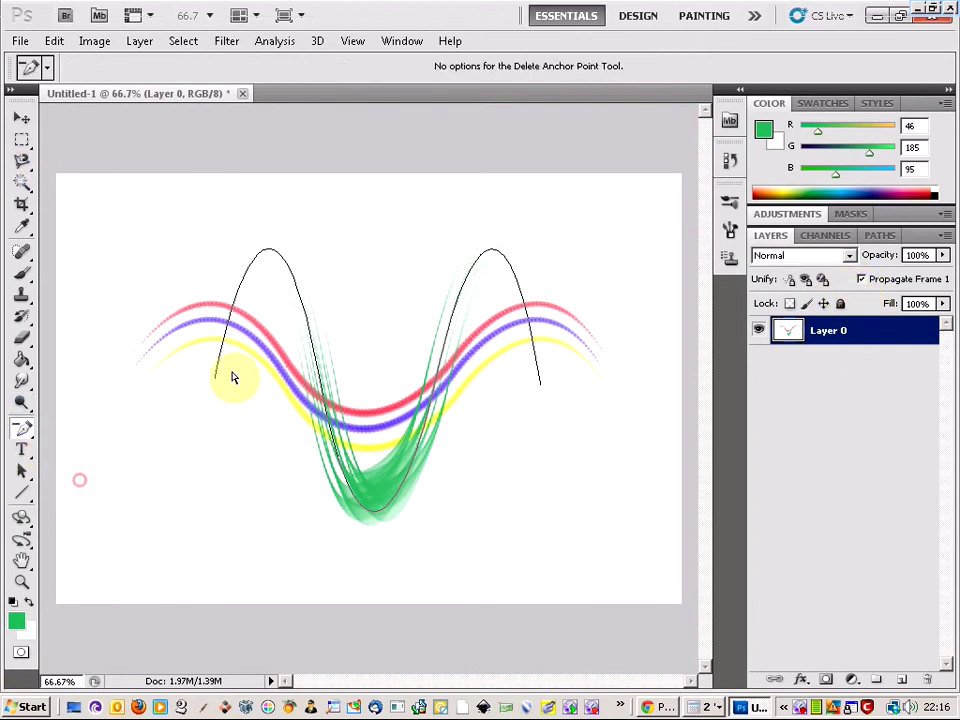
pyautogui.click(221, 336)
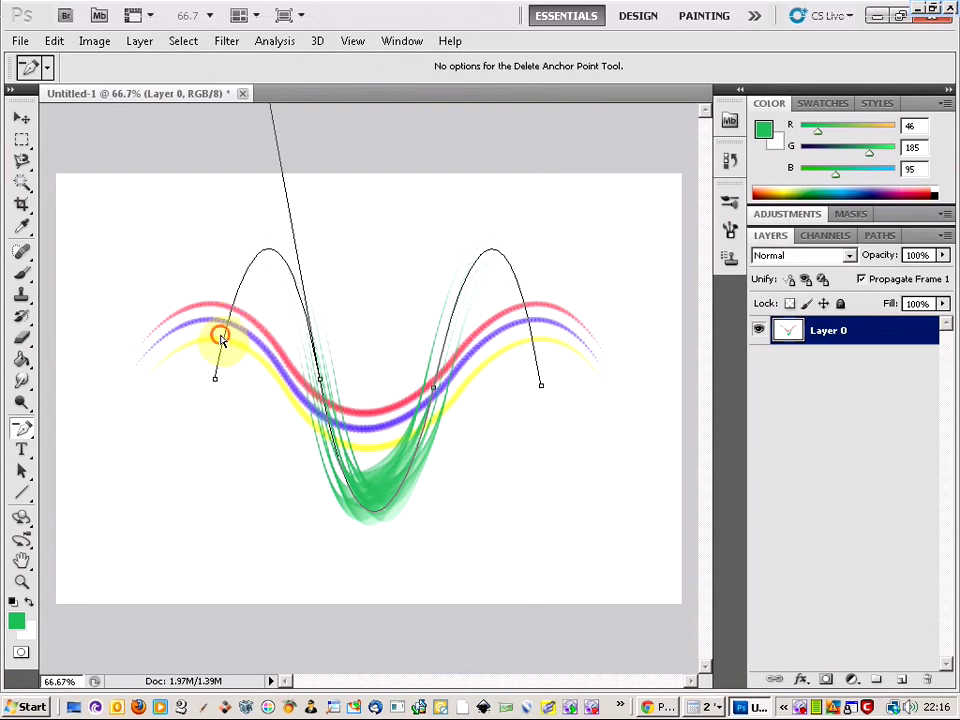
pyautogui.click(215, 378)
pyautogui.click(320, 379)
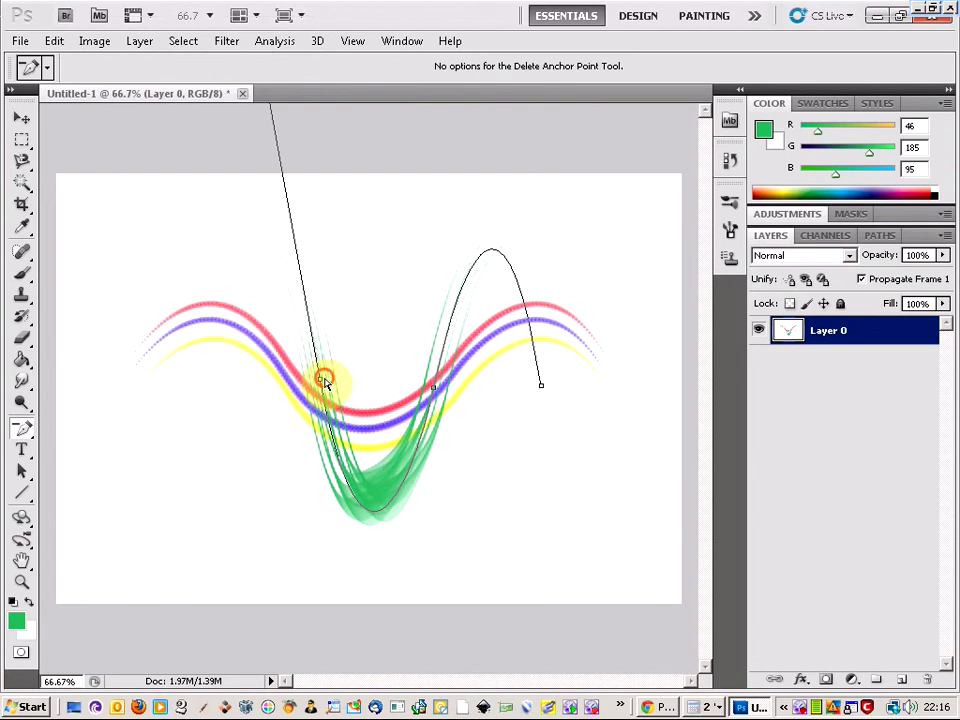
pyautogui.click(494, 376)
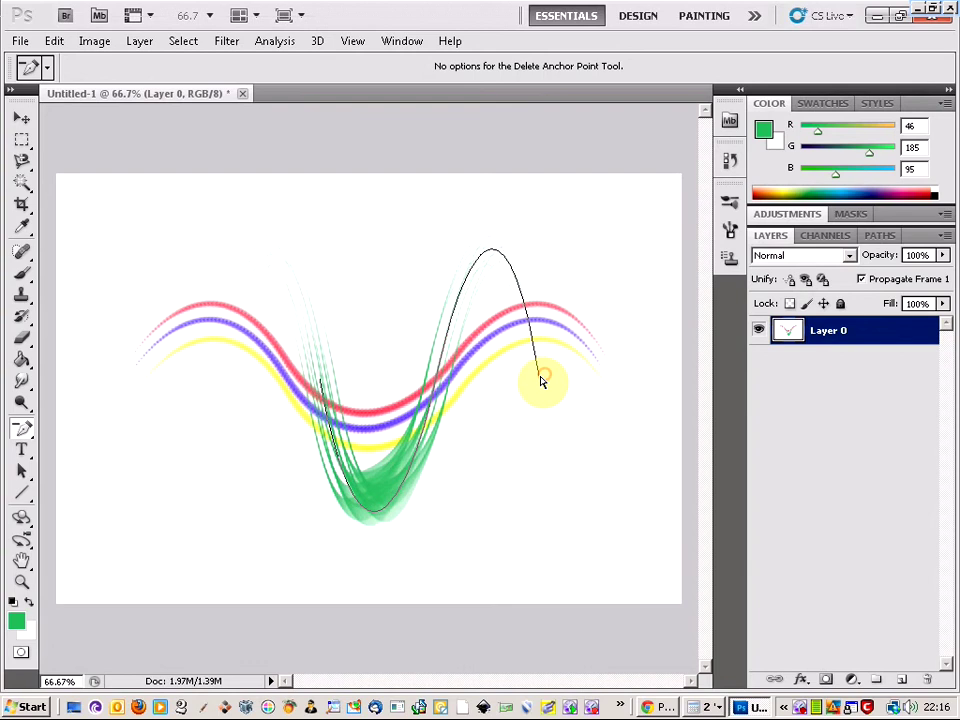
pyautogui.click(541, 385)
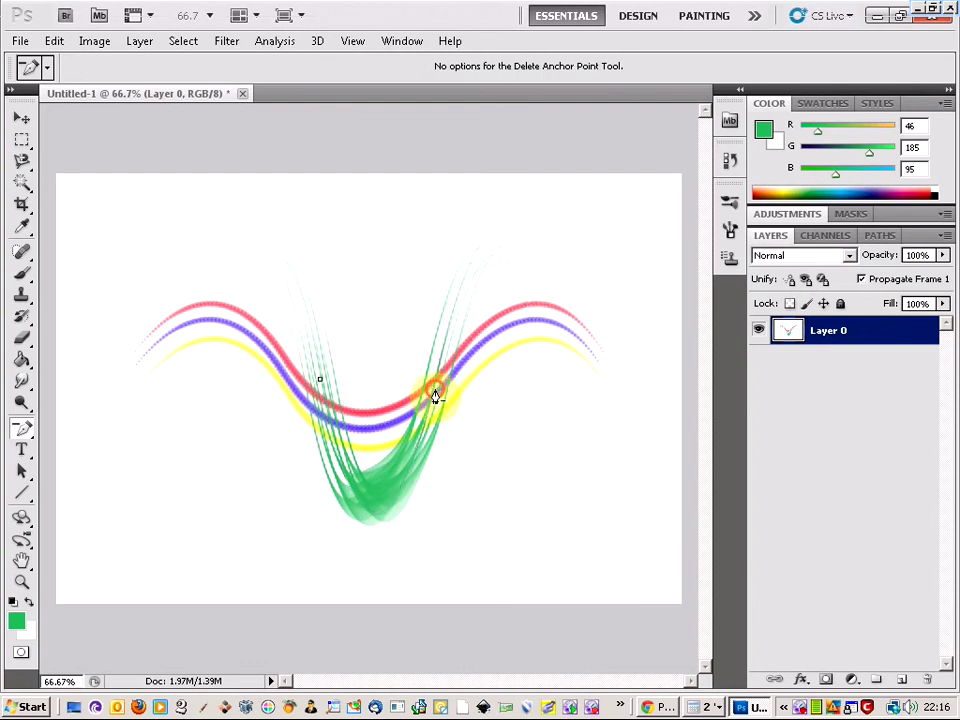